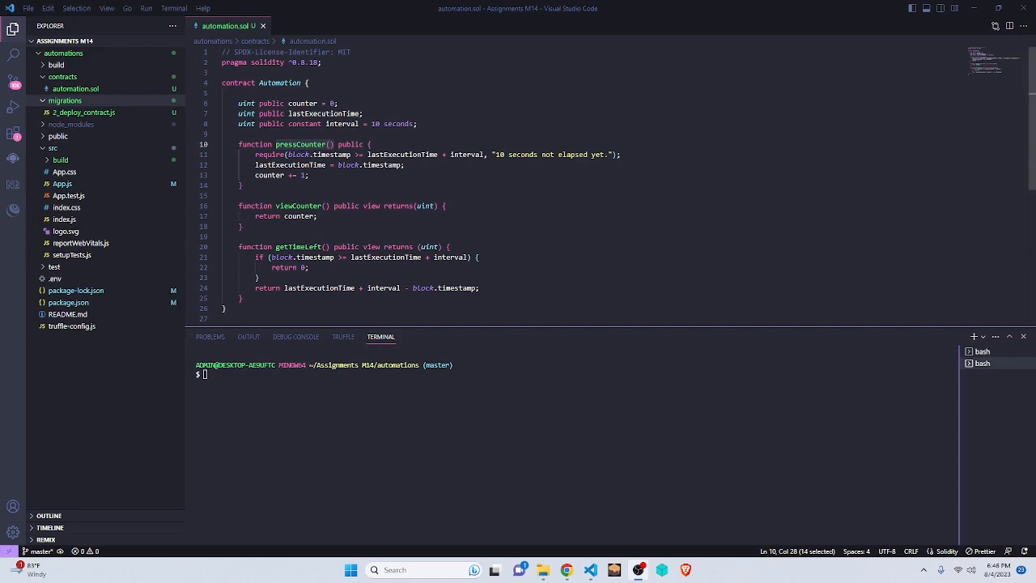
Review the counter variable, pressCounter and viewCounter in the contract, then show migrations/2_deploy_contract.js
drag(338, 103, 234, 103)
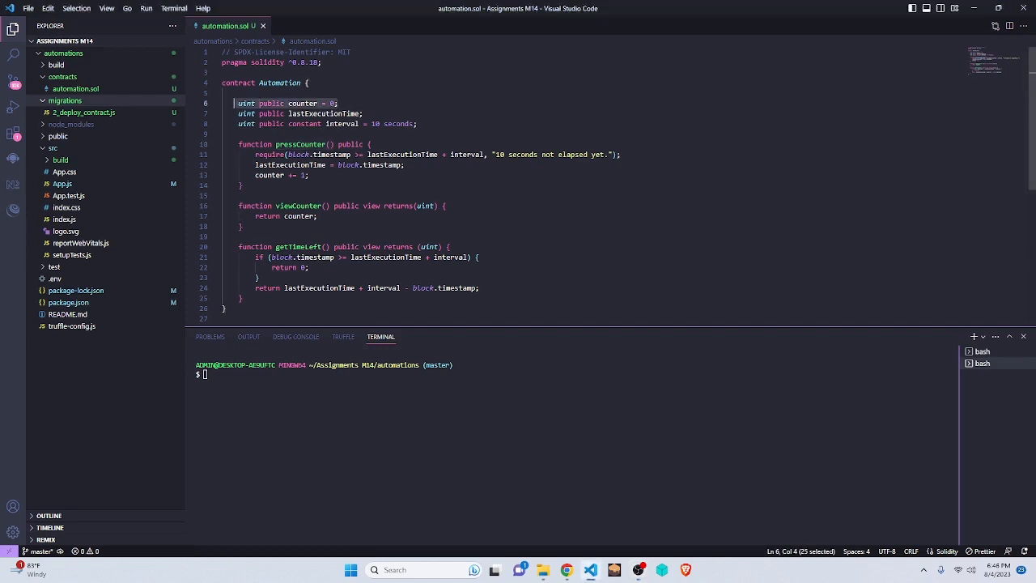
key(End)
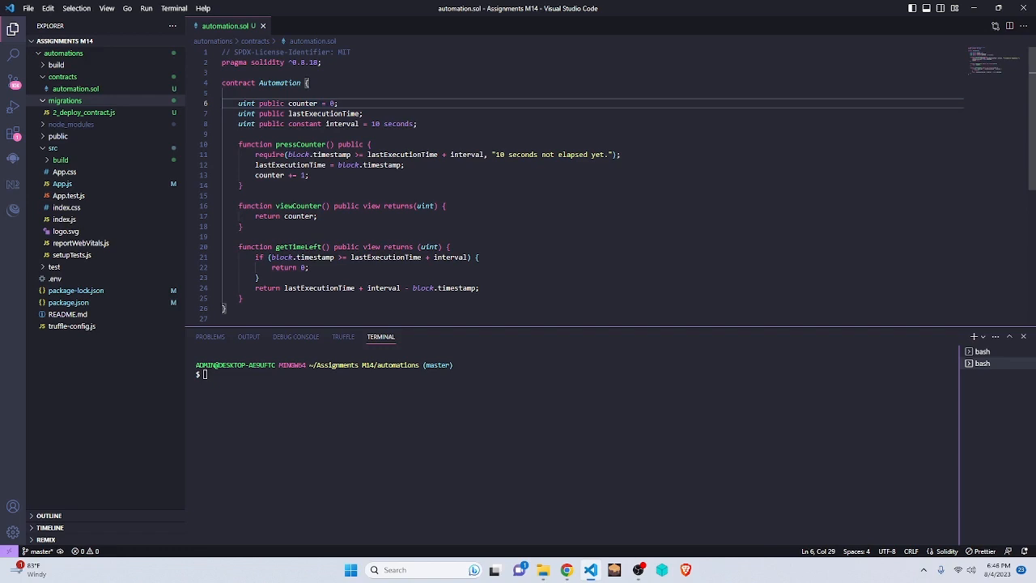
mouse_move(326, 144)
mouse_down()
mouse_move(276, 144)
mouse_move(339, 144)
mouse_move(254, 175)
mouse_up()
click(446, 206)
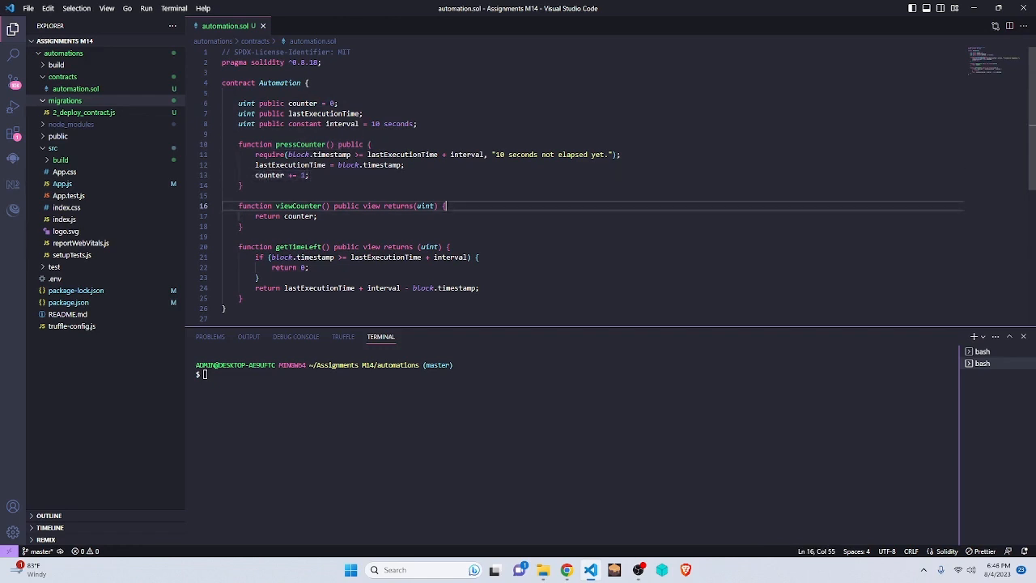
click(83, 112)
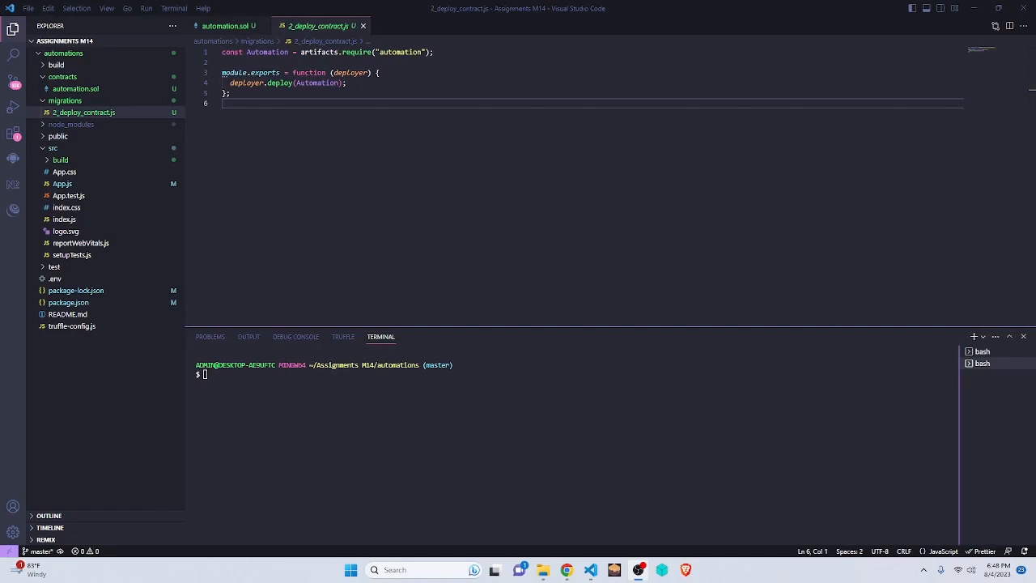
text(tru)
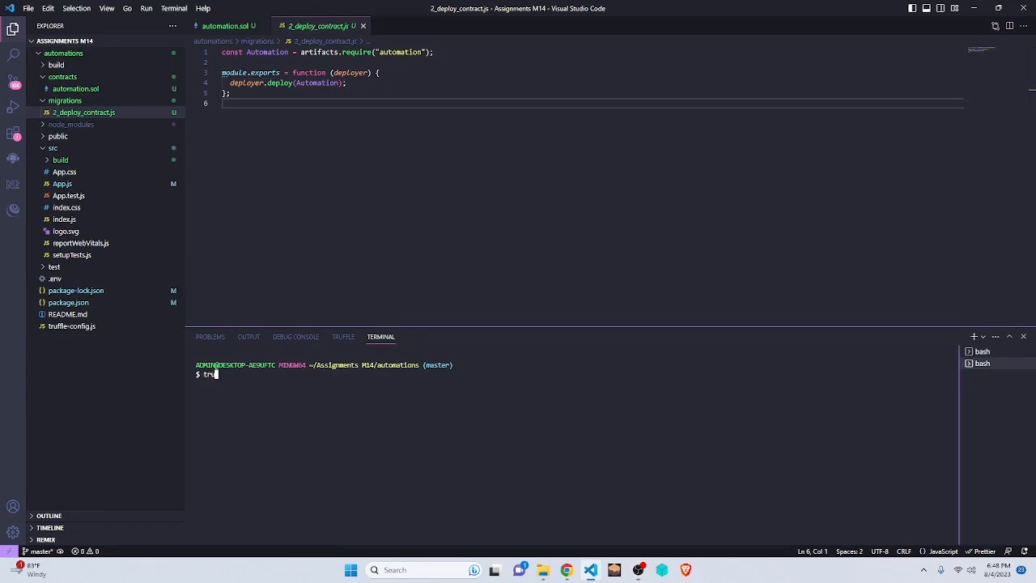
text(ffle )
text(migrate )
text(--network )
text(sepolia)
Run 'truffle migrate --network sepolia' and copy the deployed contract address from the summary
key(Return)
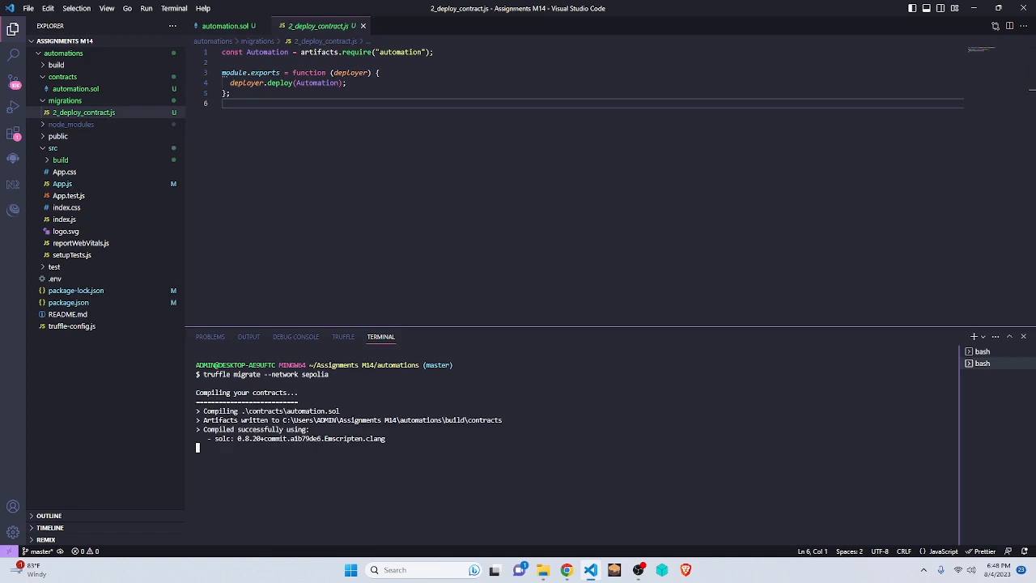
drag(567, 328, 567, 225)
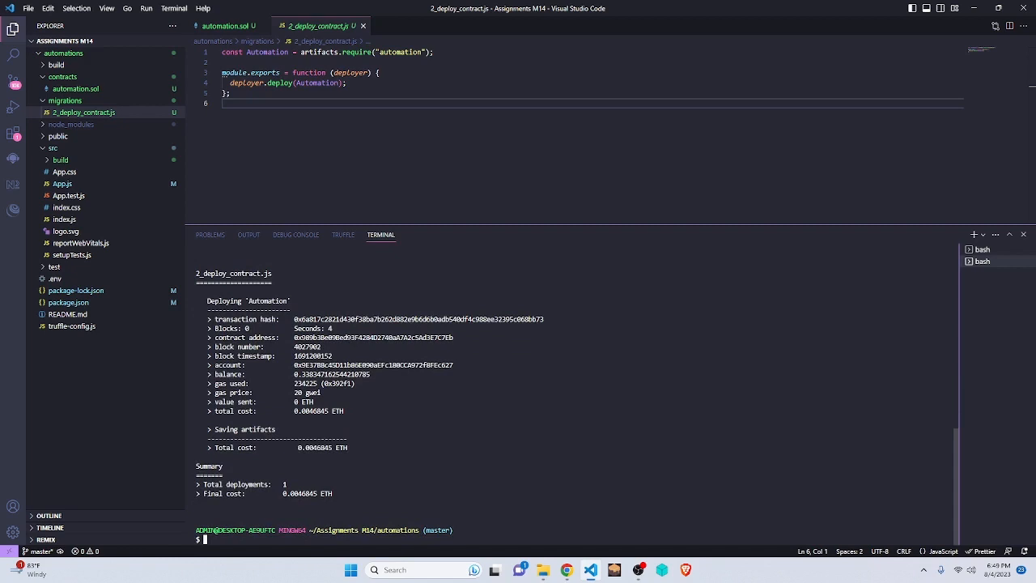
drag(214, 337, 440, 337)
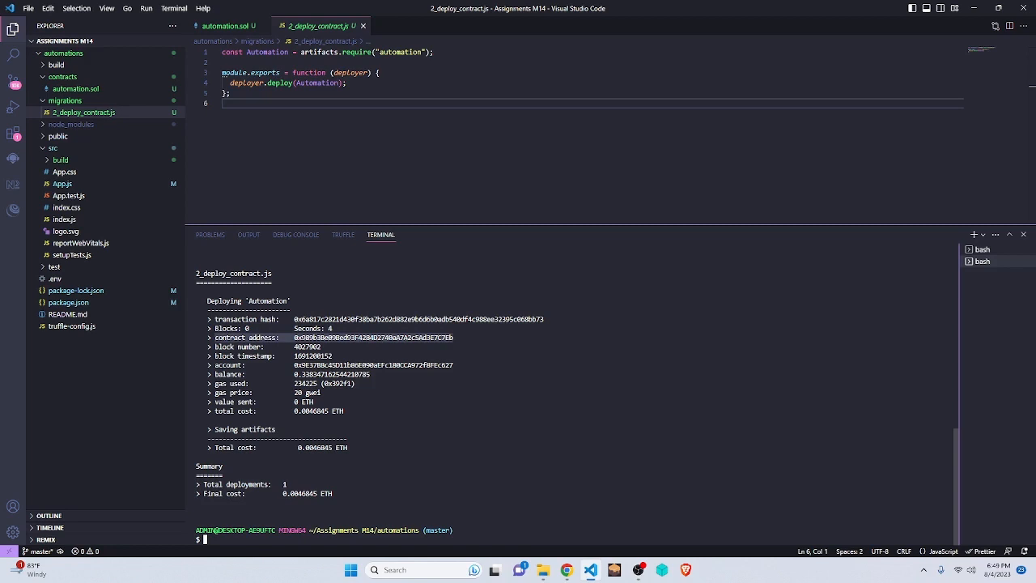
key(ctrl+c)
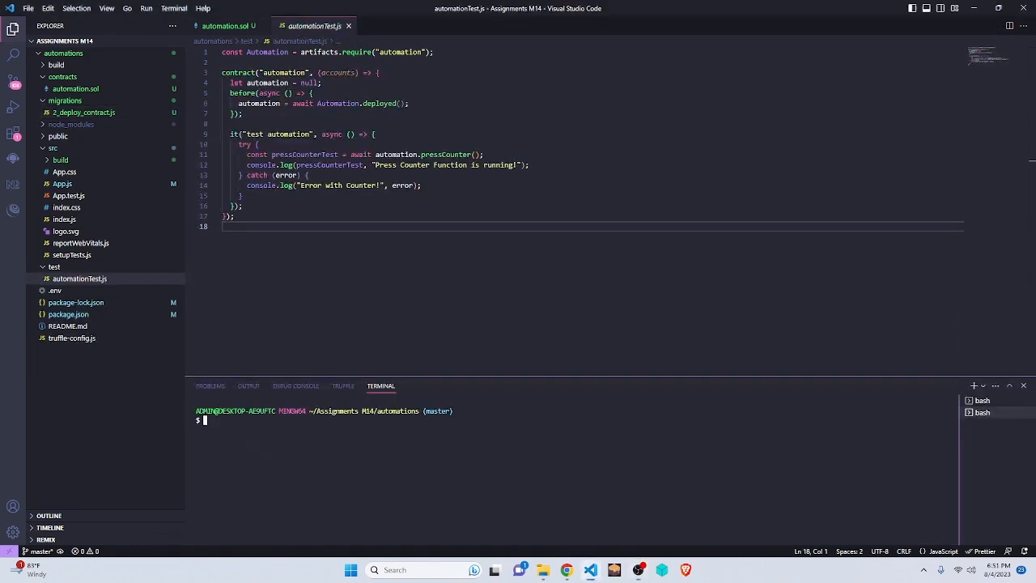
text(truffle )
text(test )
text(--netw)
text(ork sepolia)
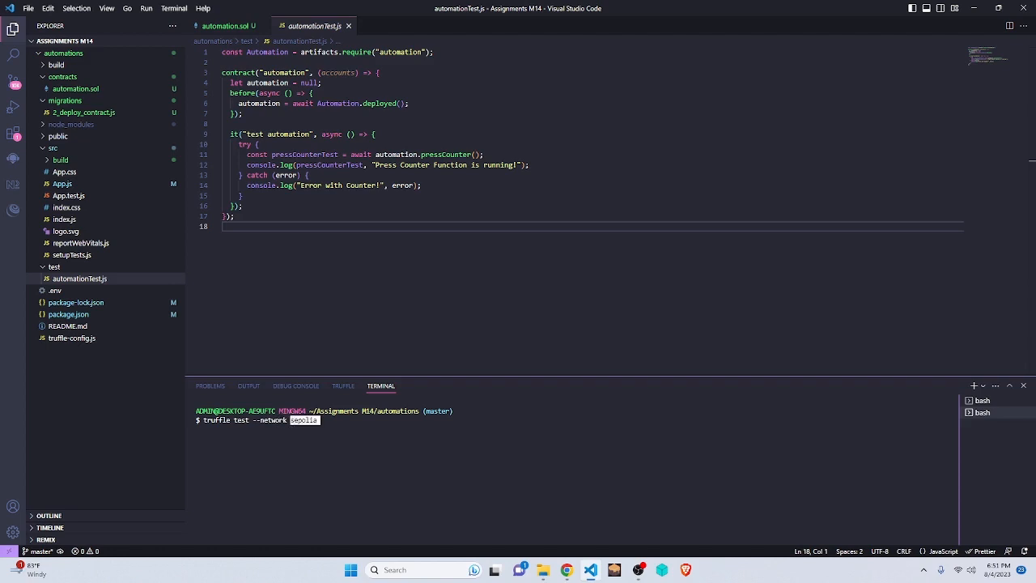
Run 'truffle test --network sepolia' and confirm the pressCounter test shows 1 passing
key(Return)
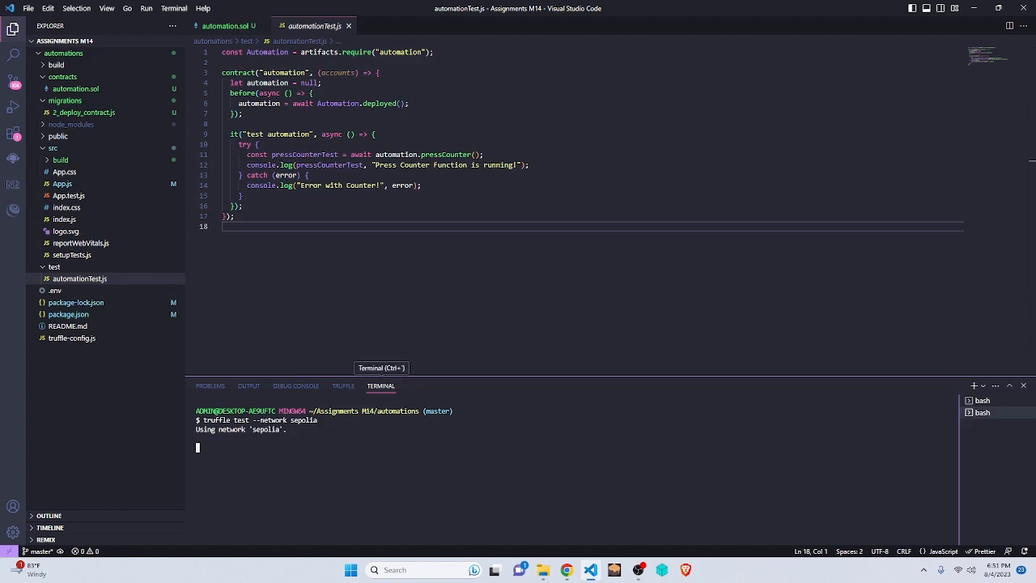
drag(566, 374, 567, 205)
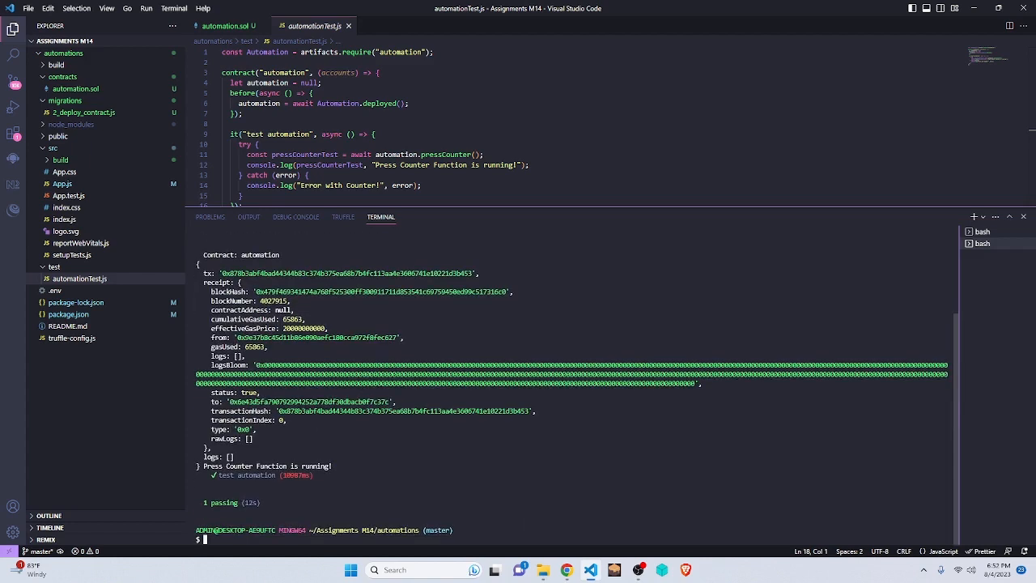
drag(267, 509, 235, 457)
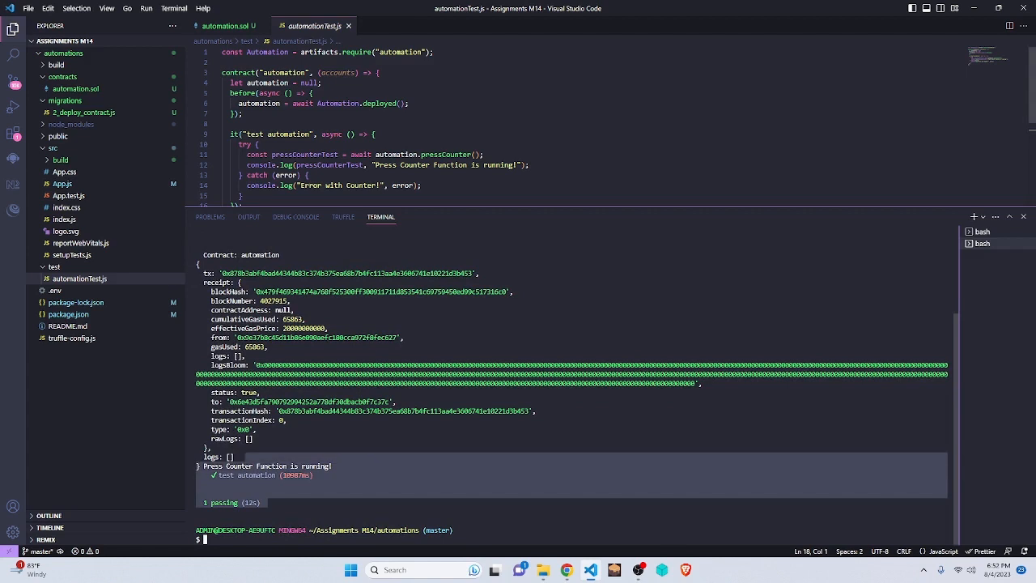
Compare the pressCounterTest console.log string with the printed Press Counter Function message
double_click(329, 165)
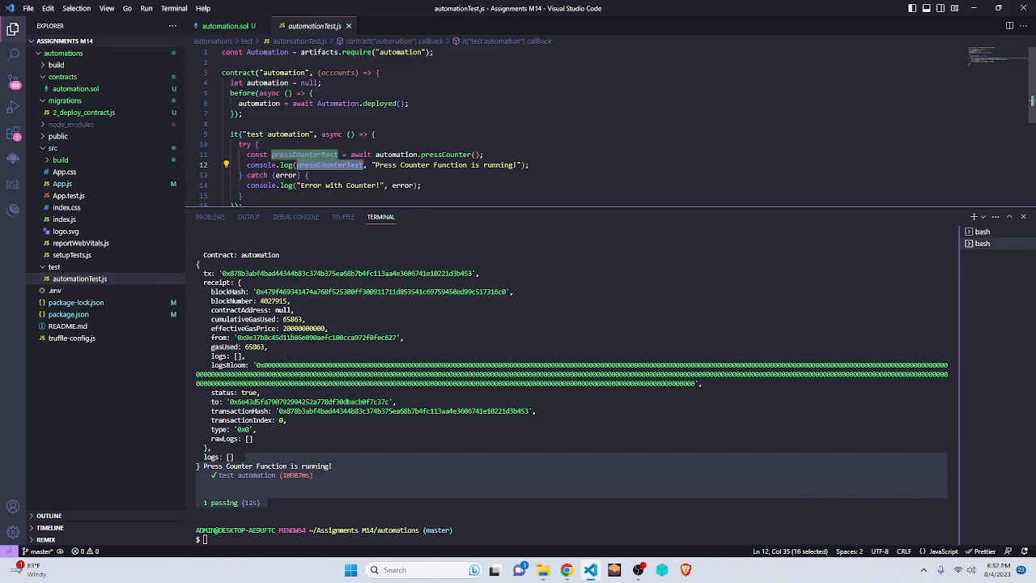
drag(376, 164, 516, 164)
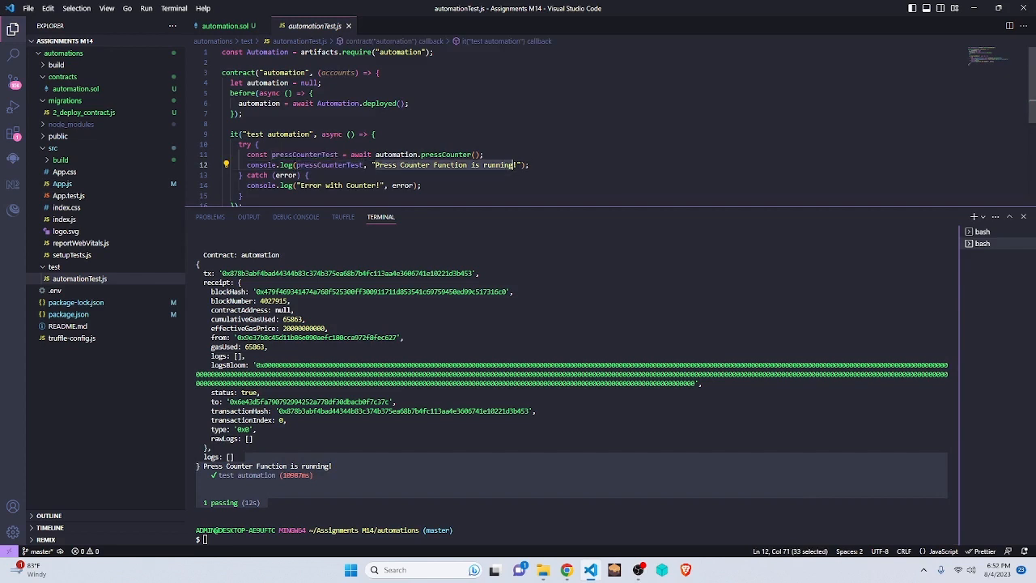
click(566, 486)
drag(203, 466, 329, 466)
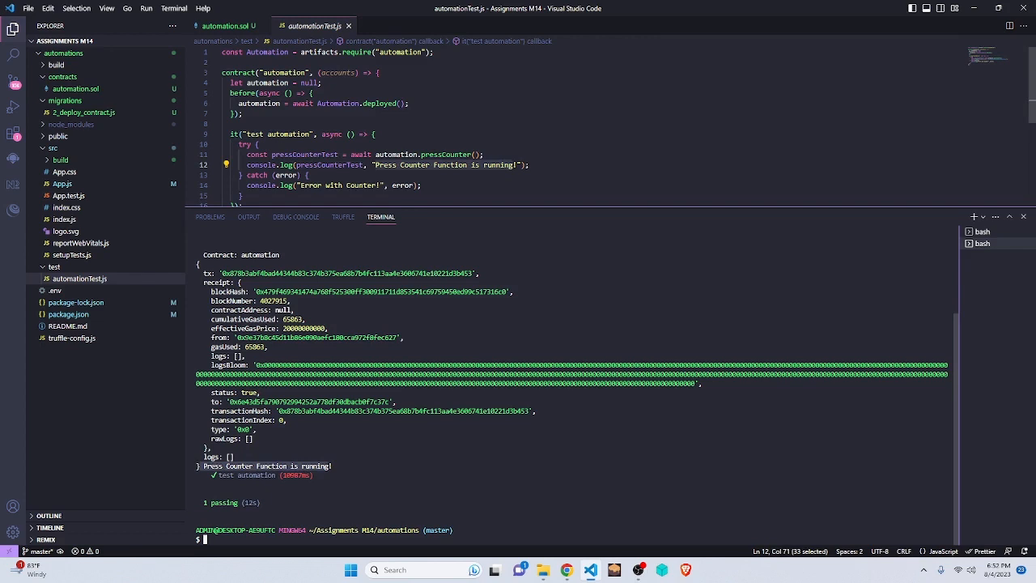
drag(297, 165, 361, 164)
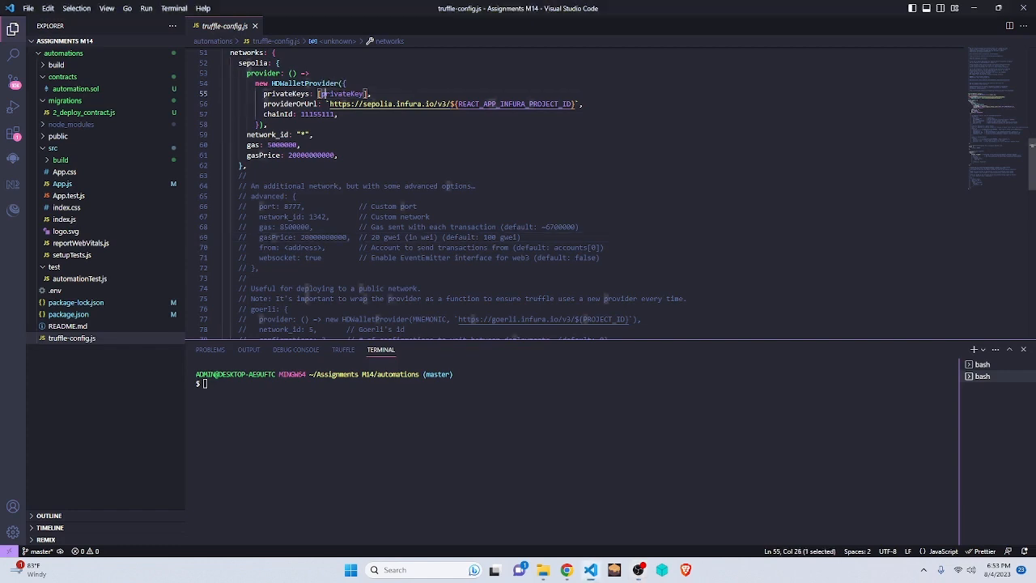
Review the Sepolia provider, gasPrice and chainId in truffle-config.js, then switch to the Chainlink Automation dashboard
click(344, 93)
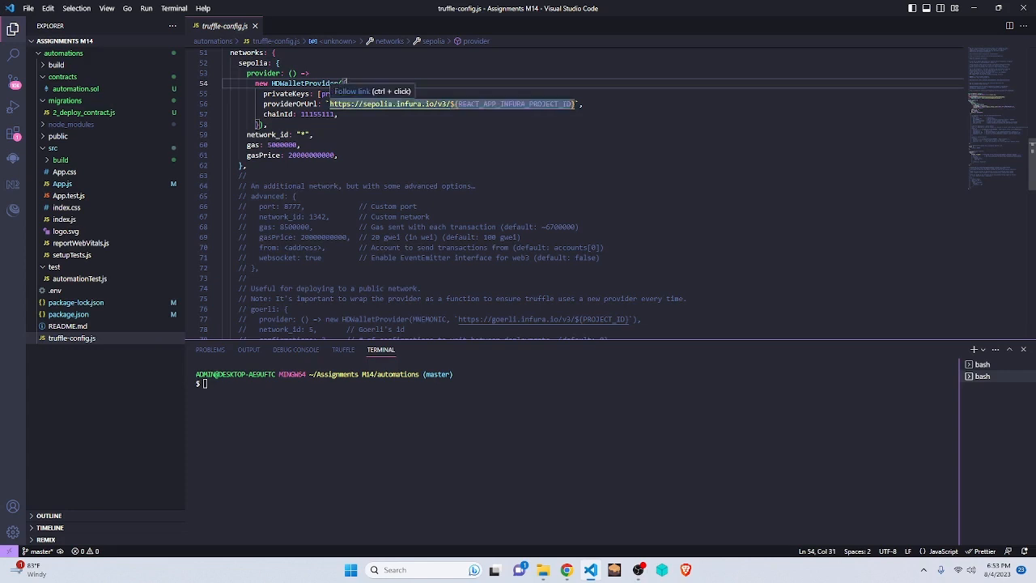
click(348, 155)
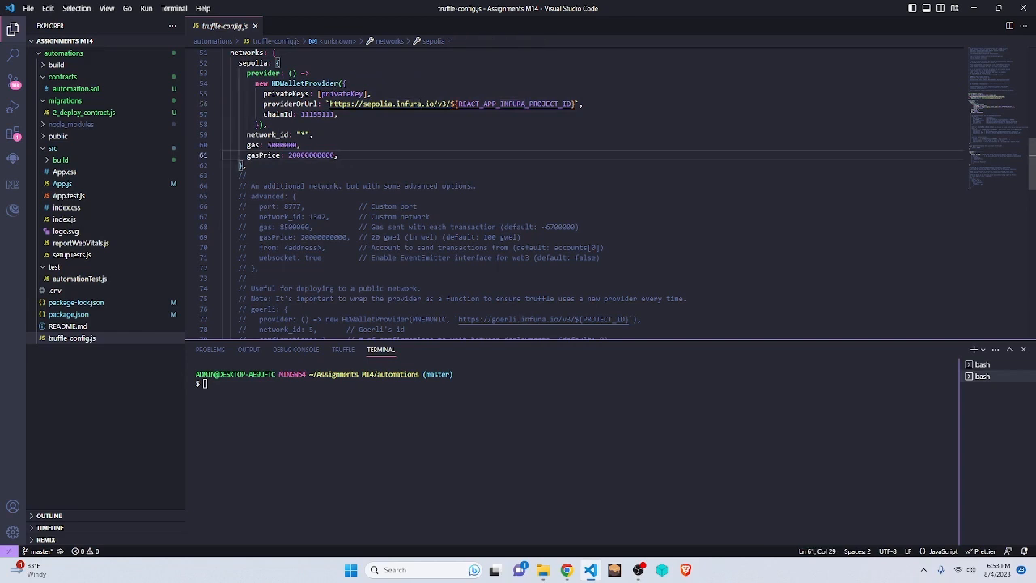
drag(264, 115, 268, 124)
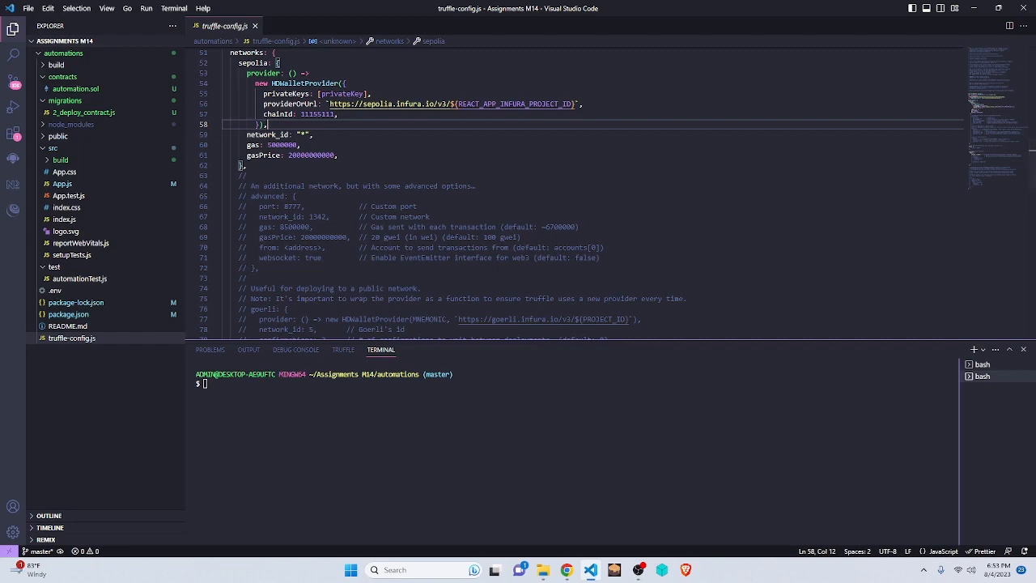
key(alt+Tab)
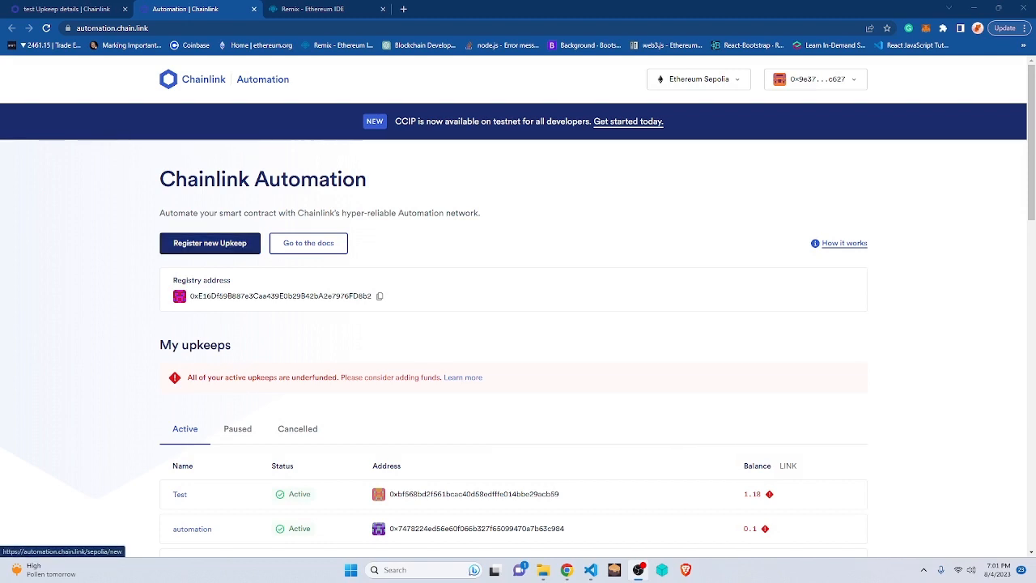
Begin registering a new upkeep with a Time-based trigger, then switch to the Automation contract in Remix
click(210, 243)
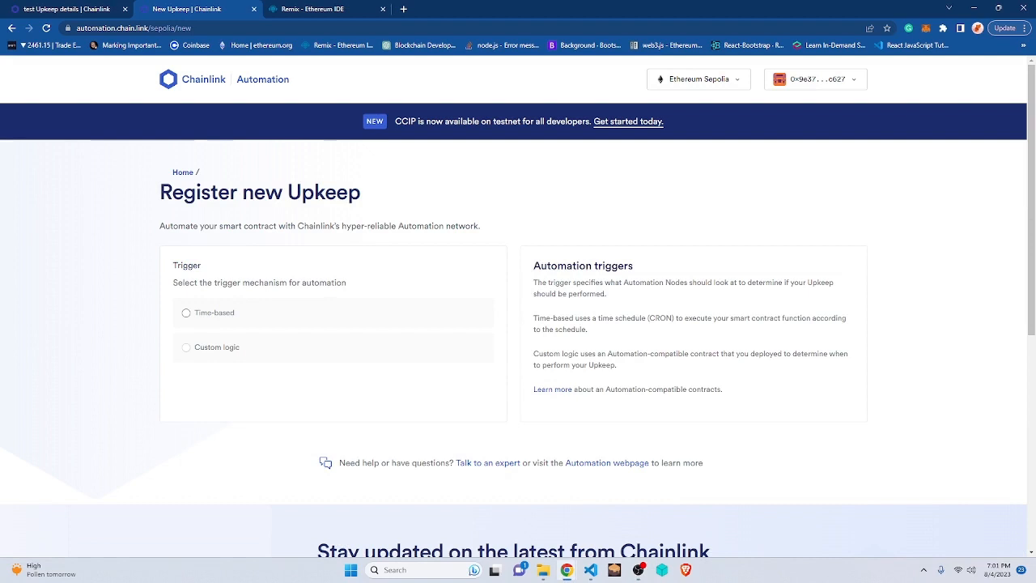
click(214, 313)
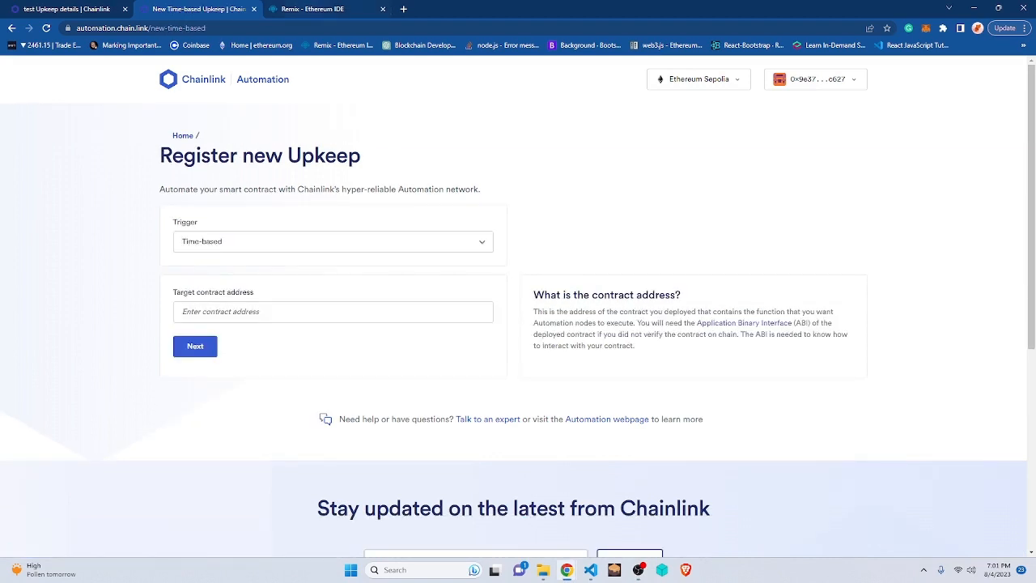
drag(173, 293, 251, 292)
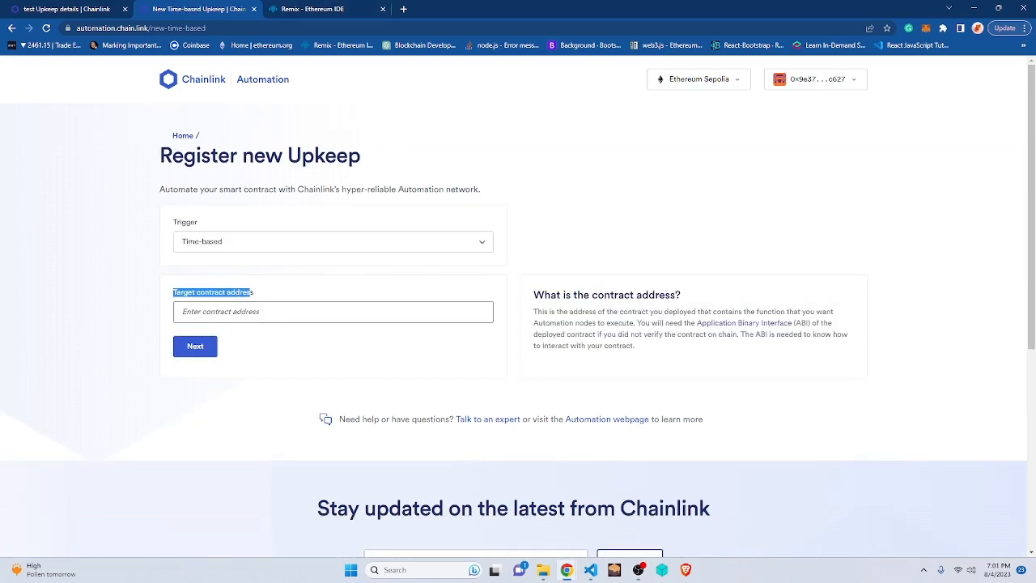
click(313, 9)
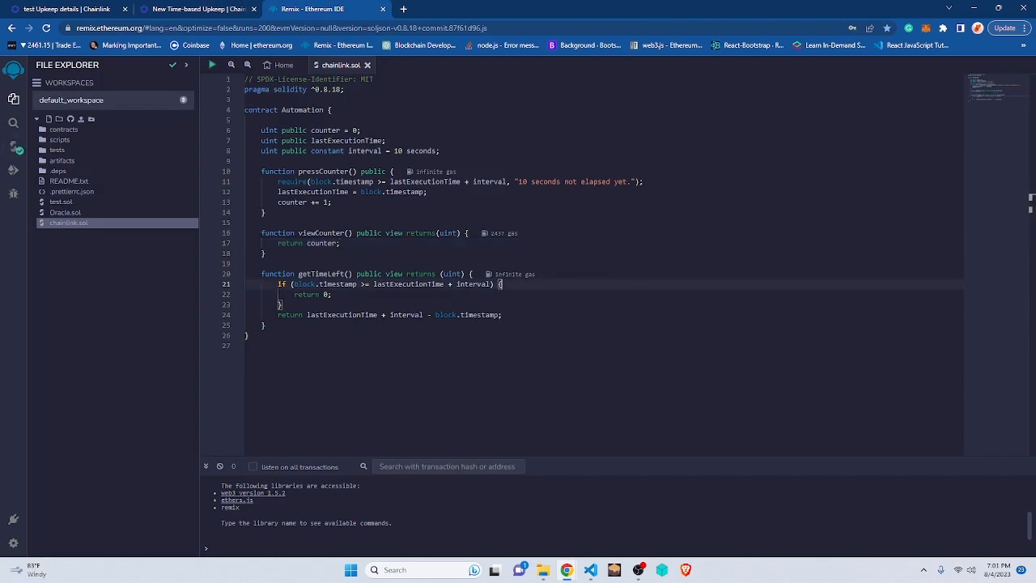
Deploy the Automation contract with the Injected Provider - MetaMask environment on Sepolia
click(13, 170)
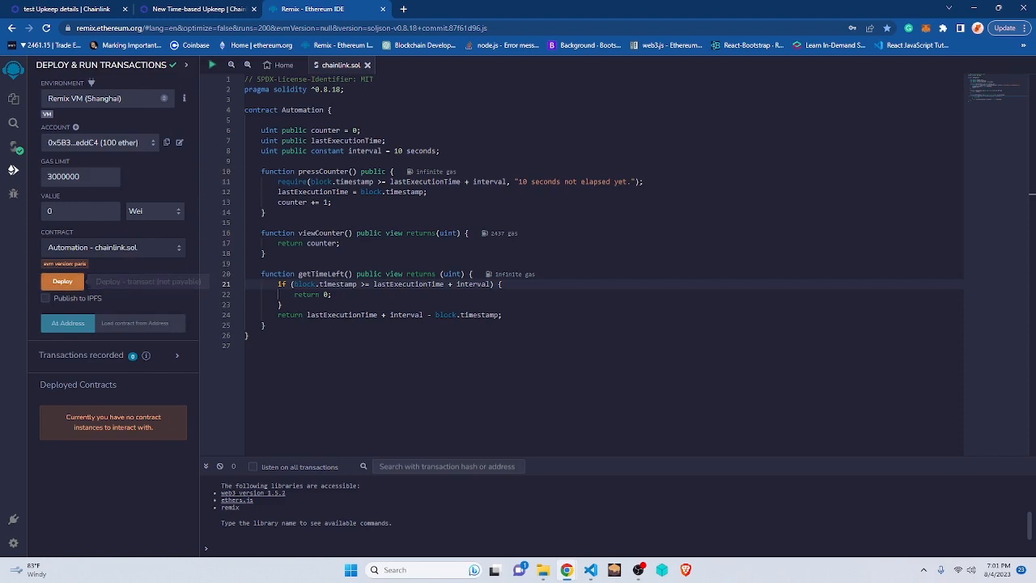
click(105, 98)
click(89, 120)
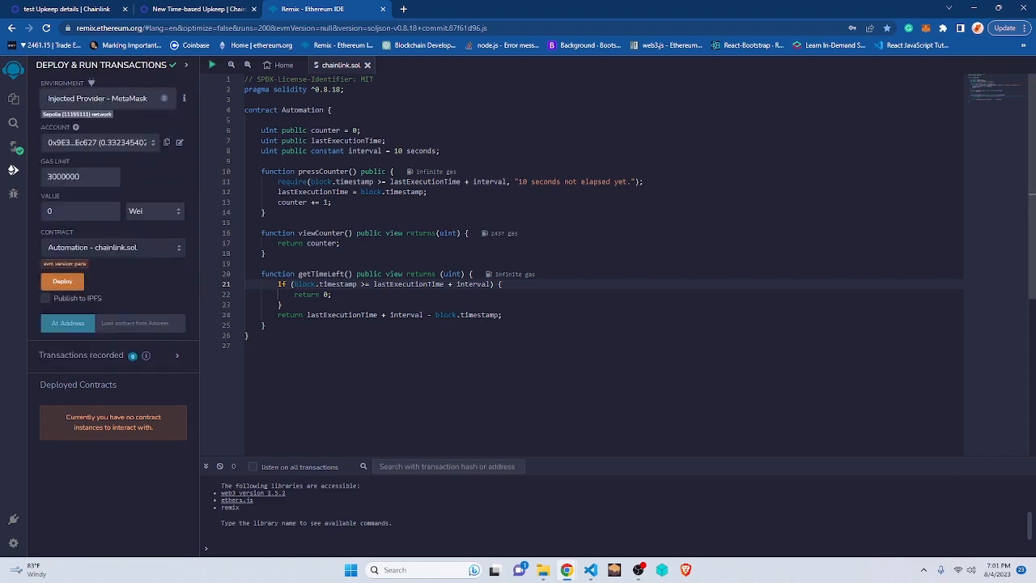
click(63, 281)
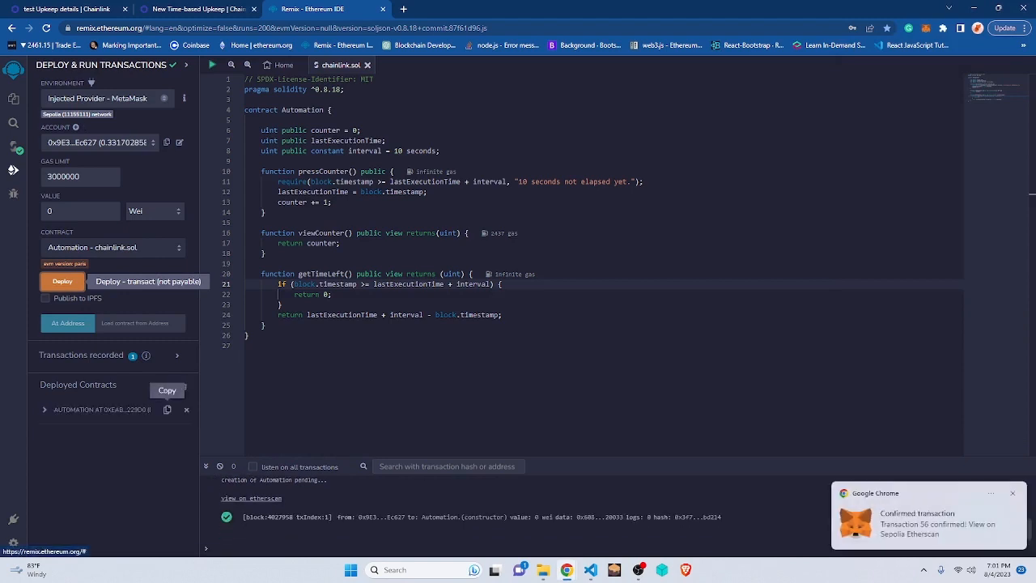
Paste the deployed contract address as the upkeep target and see the Couldn't fetch ABI message
click(167, 409)
click(199, 8)
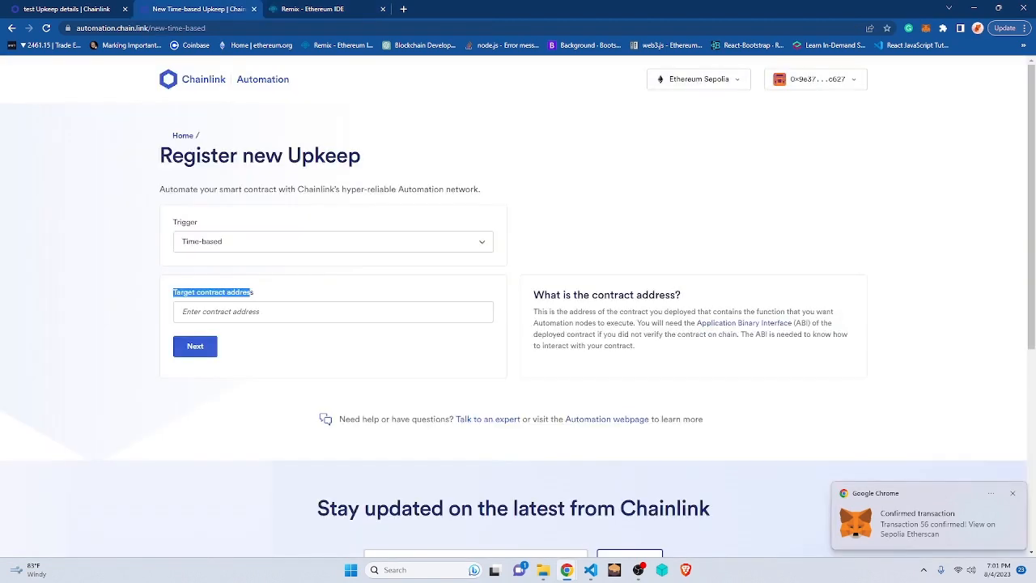
click(333, 311)
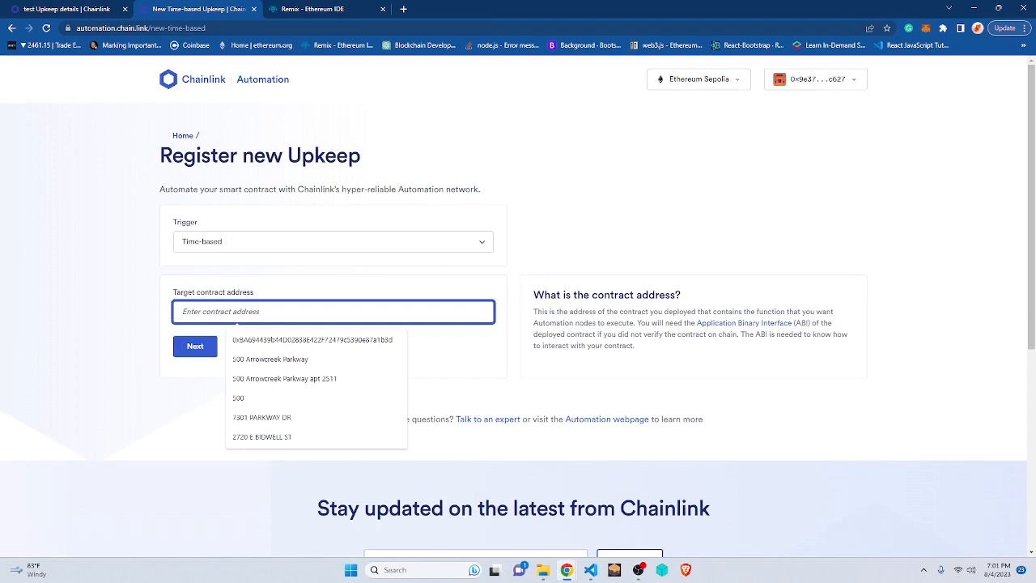
key(ctrl+v)
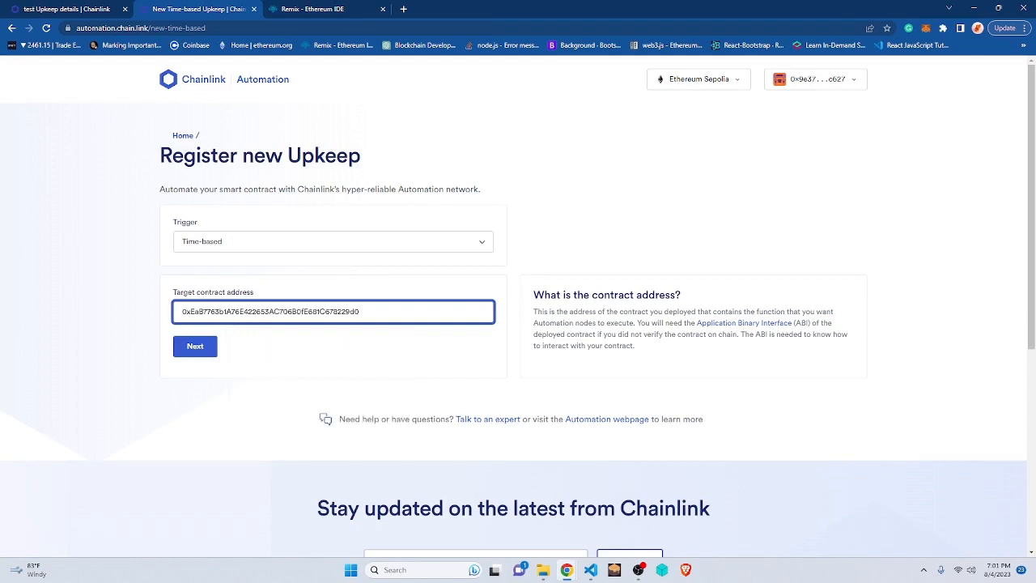
click(195, 346)
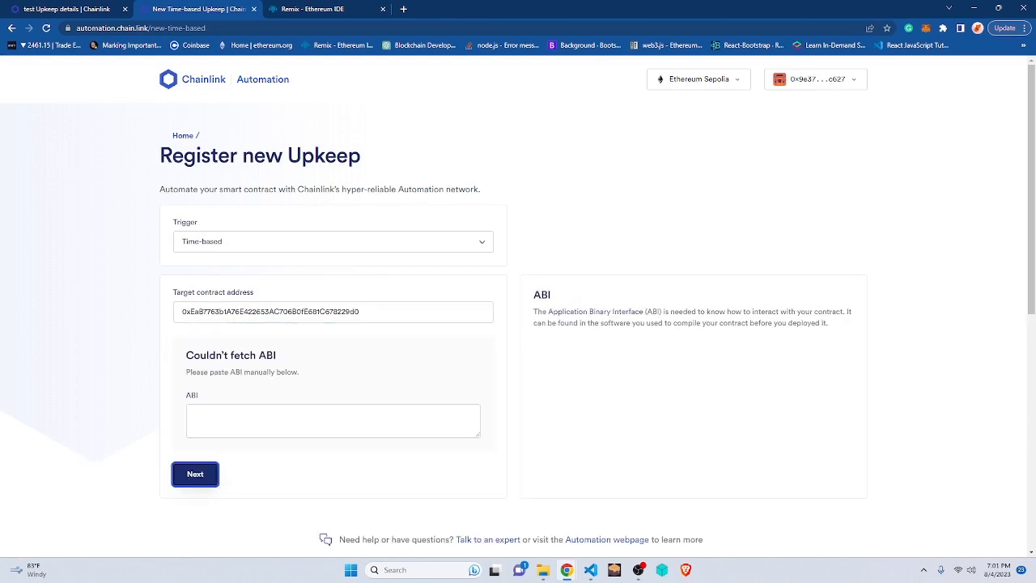
drag(191, 355, 276, 356)
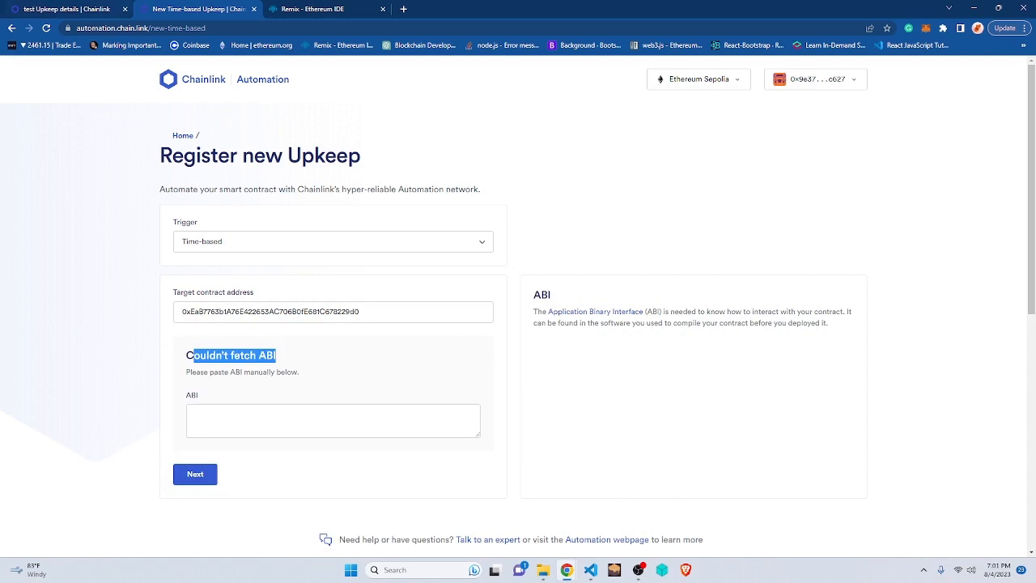
Copy the ABI from Remix's Solidity compiler, paste it into the upkeep form and target the pressCounter function
key(ctrl+Tab)
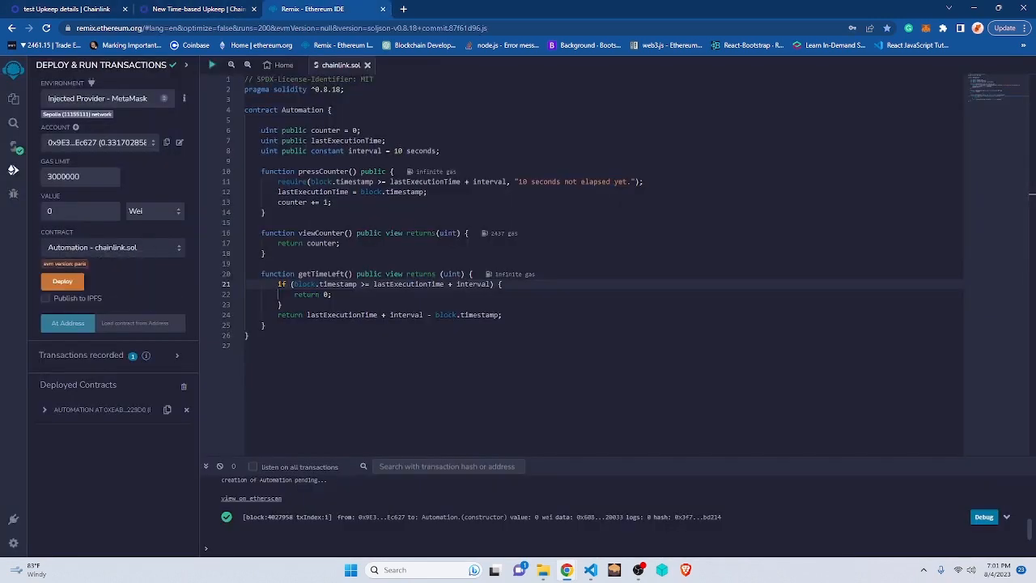
click(13, 147)
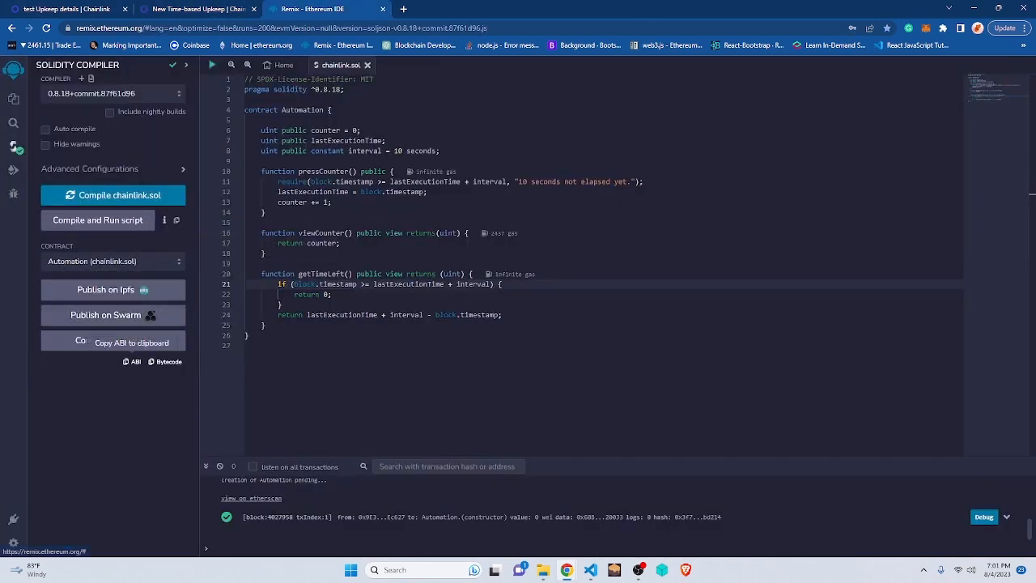
click(132, 361)
key(ctrl+shift+Tab)
click(336, 420)
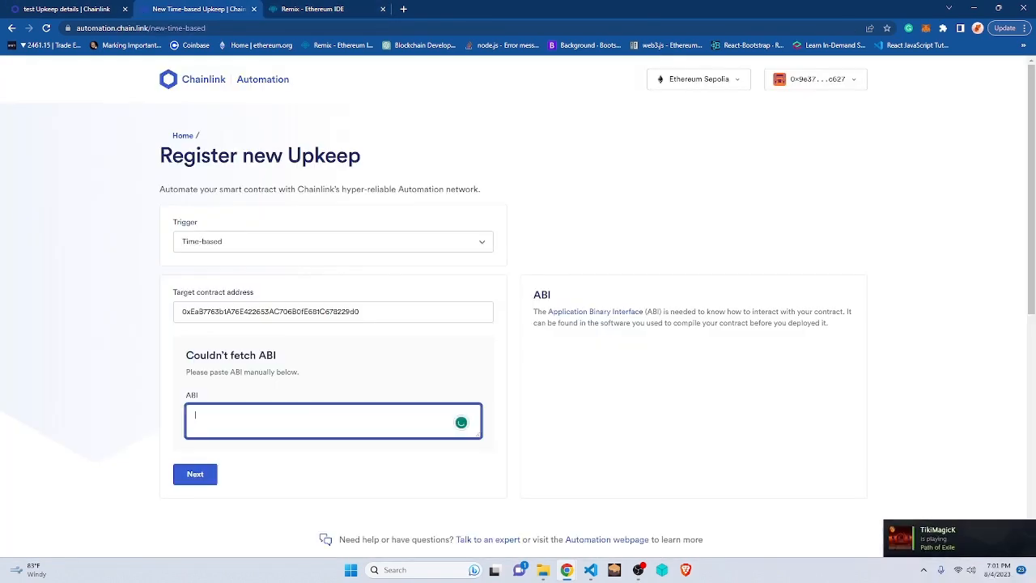
key(ctrl+v)
click(195, 473)
scroll(518, 324, down, 4)
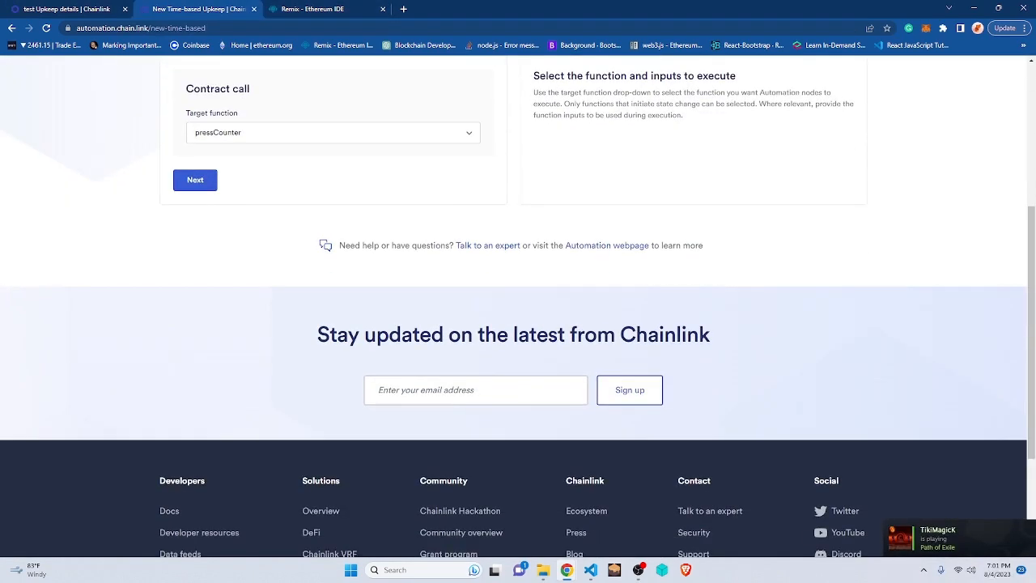
scroll(518, 324, up, 2)
drag(186, 196, 251, 196)
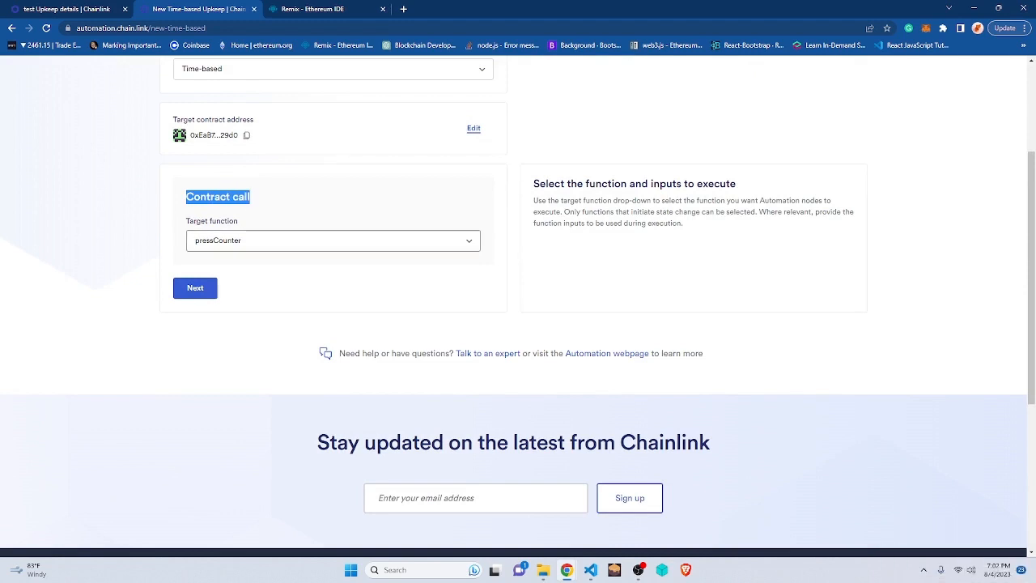
click(195, 287)
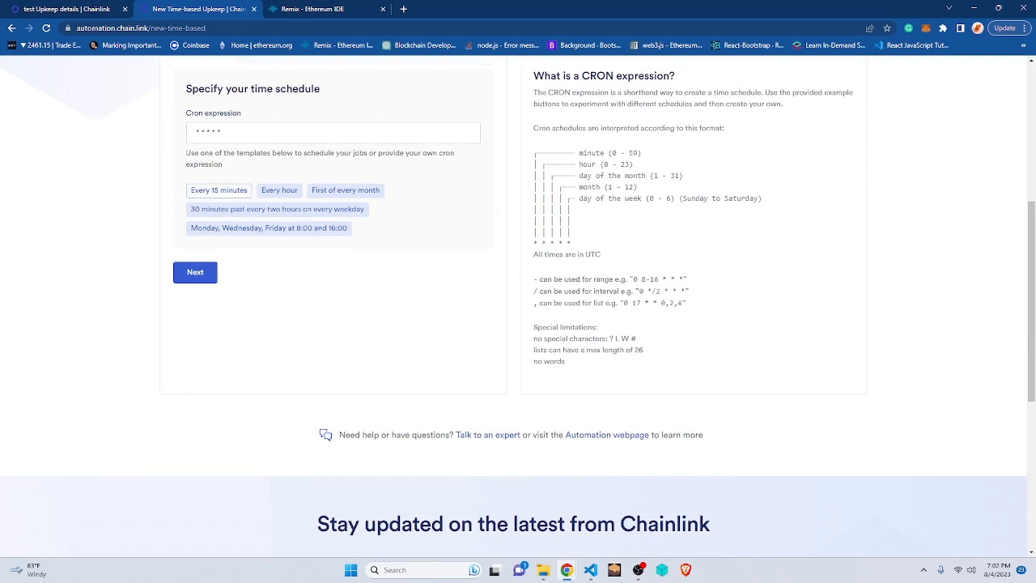
Set the cron schedule to */1 * * * * so the upkeep runs every minute and continue to upkeep details
drag(533, 75, 675, 76)
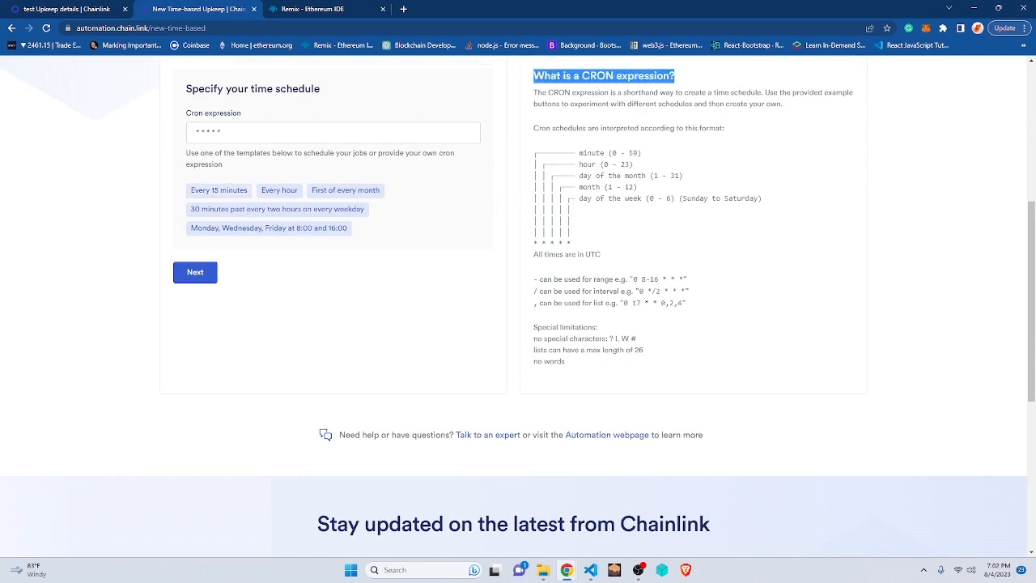
mouse_move(579, 153)
mouse_down()
mouse_move(614, 153)
mouse_move(648, 175)
mouse_up()
click(599, 164)
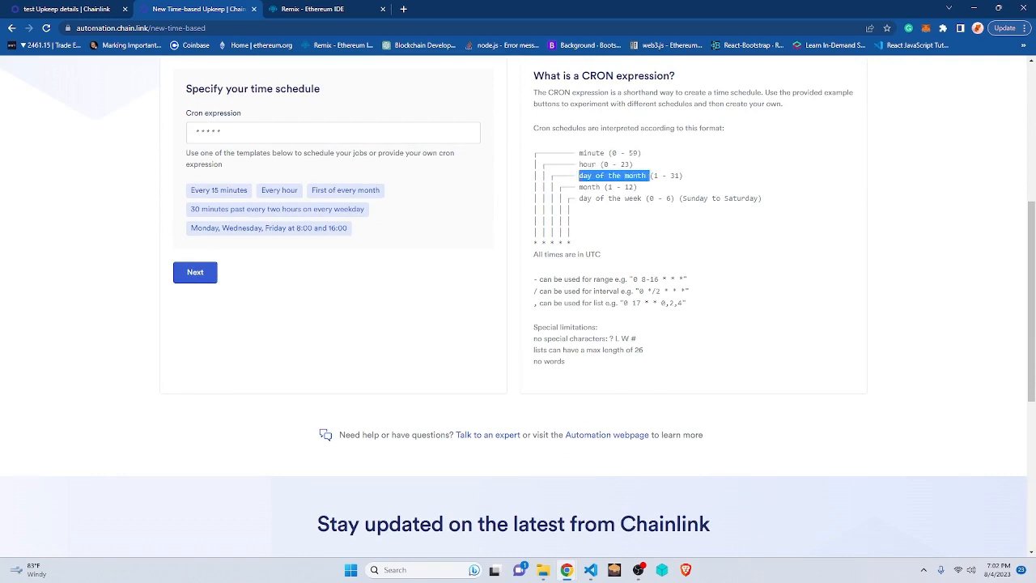
drag(579, 187, 696, 198)
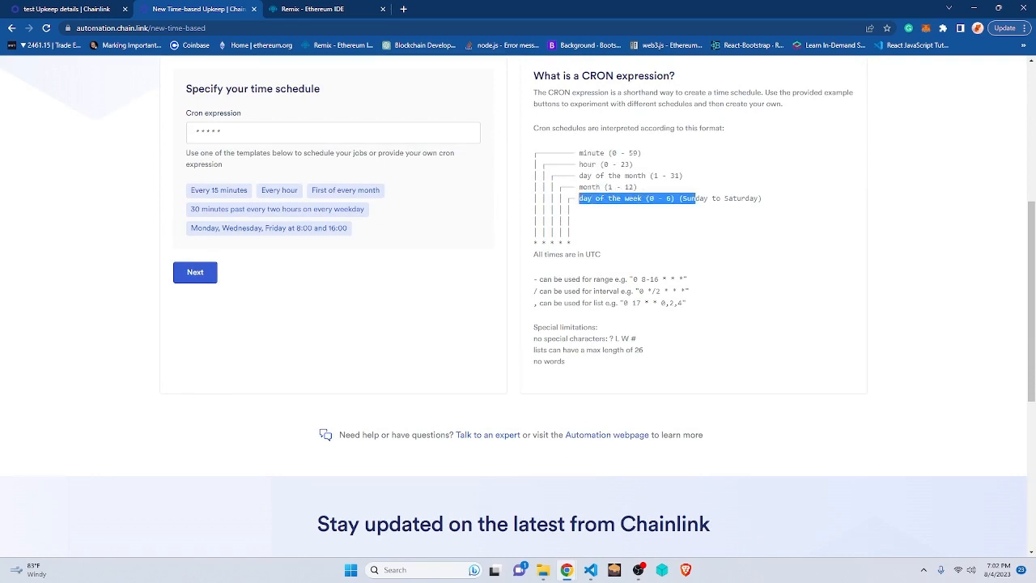
click(648, 226)
click(219, 190)
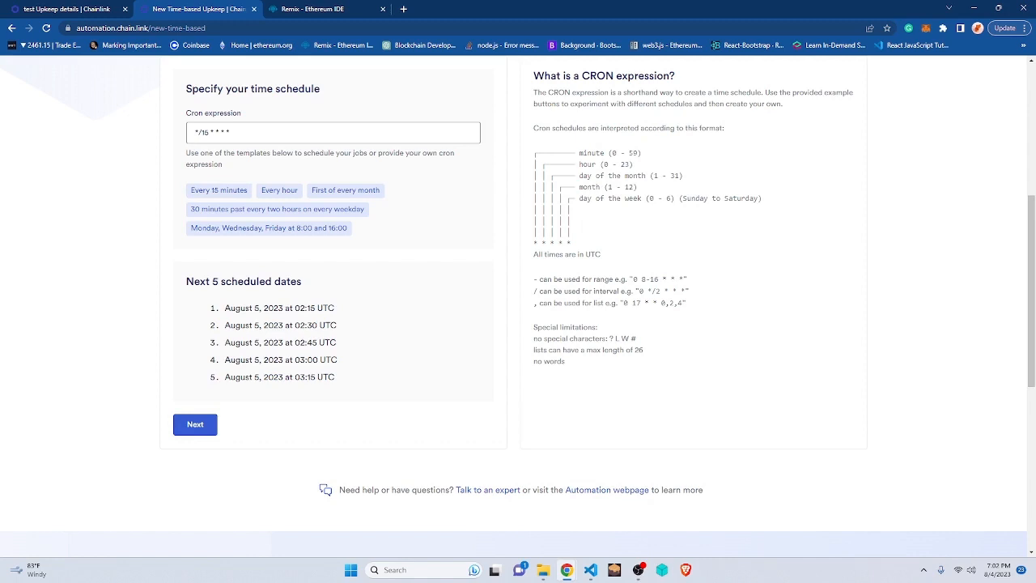
click(209, 132)
key(BackSpace)
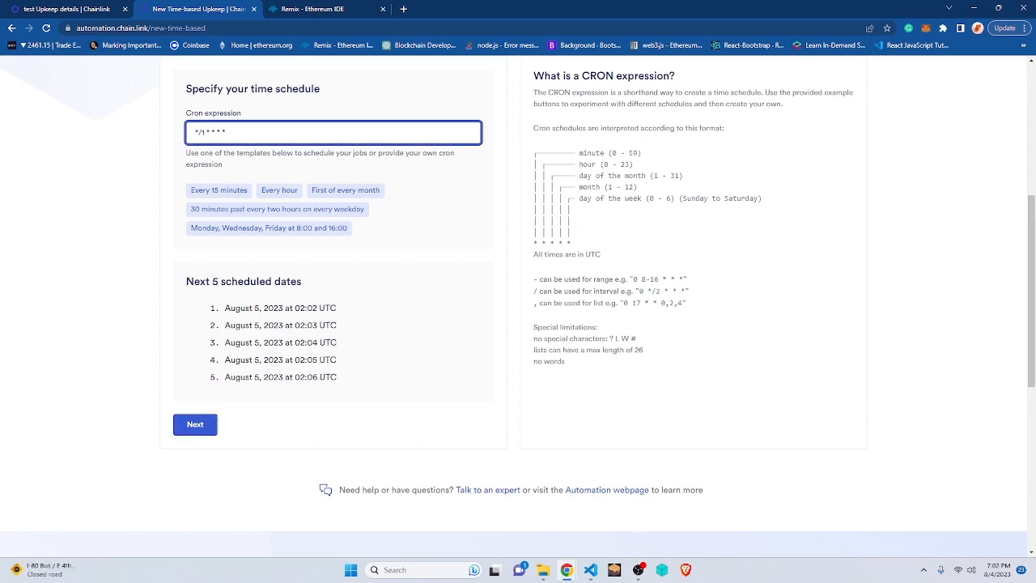
drag(235, 308, 313, 342)
click(195, 424)
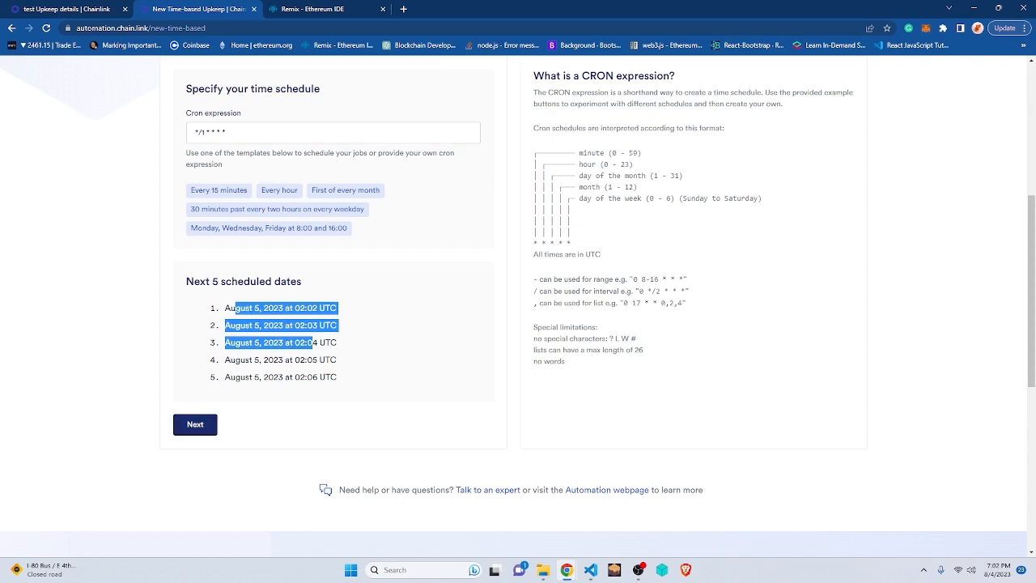
Enter testAgain as the upkeep name and review the Starting balance field, keeping default admin and gas limit
click(332, 132)
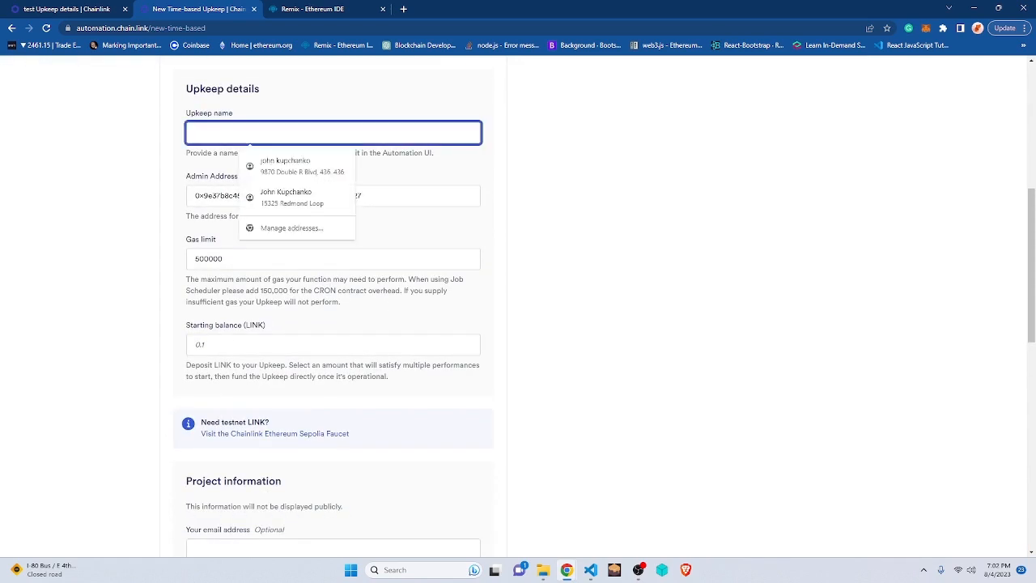
text(test)
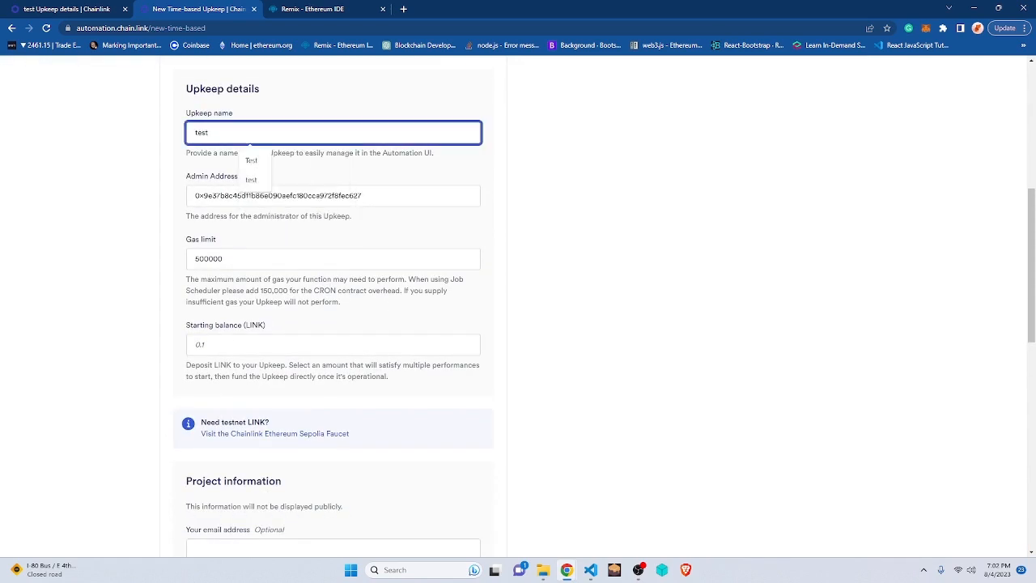
text(Again)
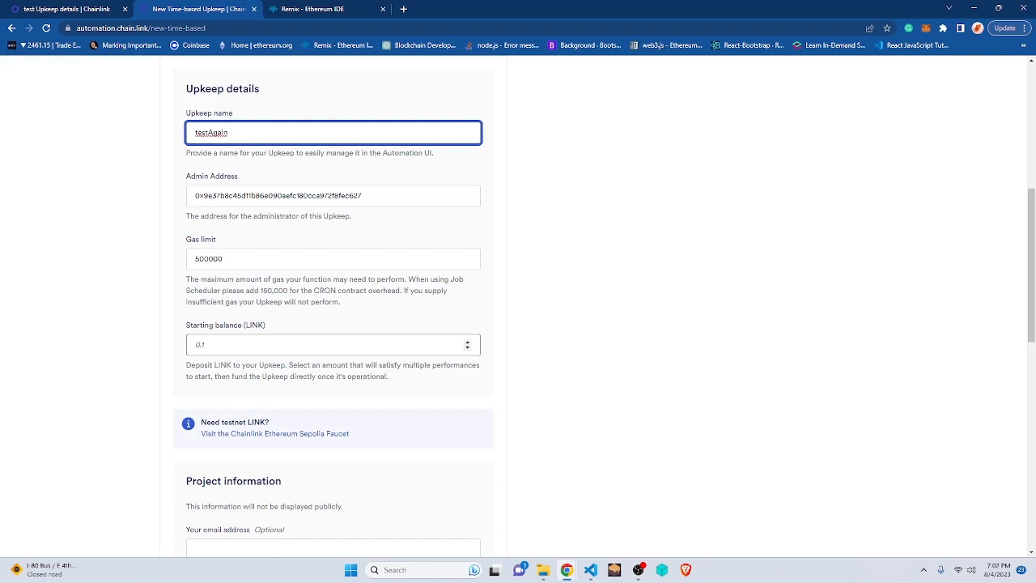
click(332, 344)
drag(196, 324, 267, 325)
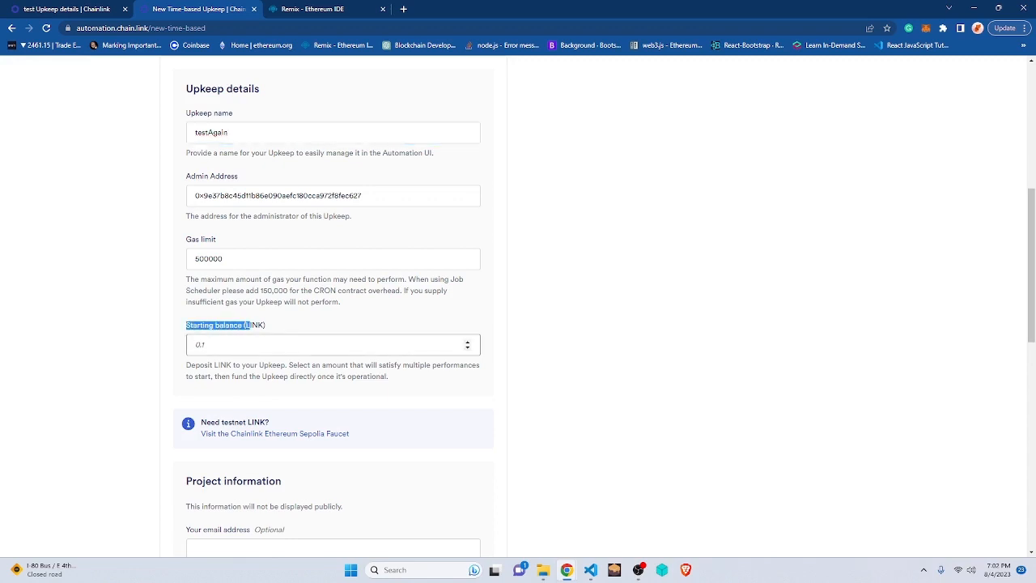
click(196, 344)
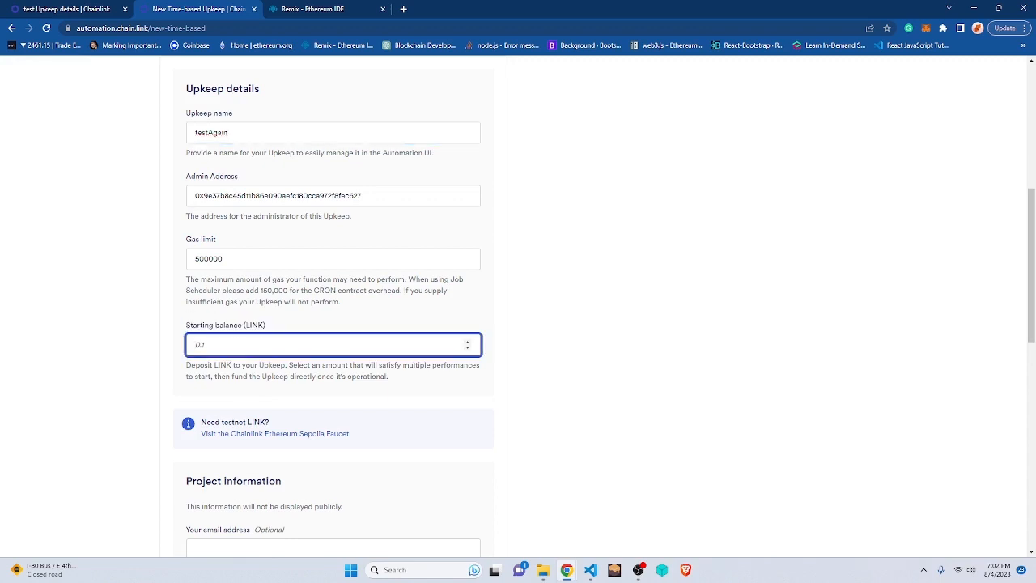
drag(187, 325, 265, 324)
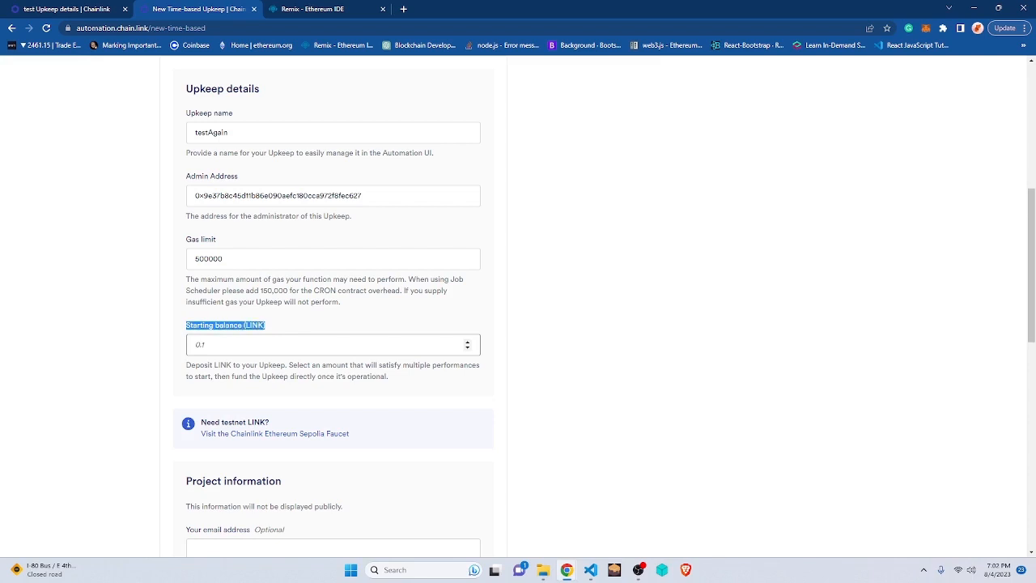
click(196, 344)
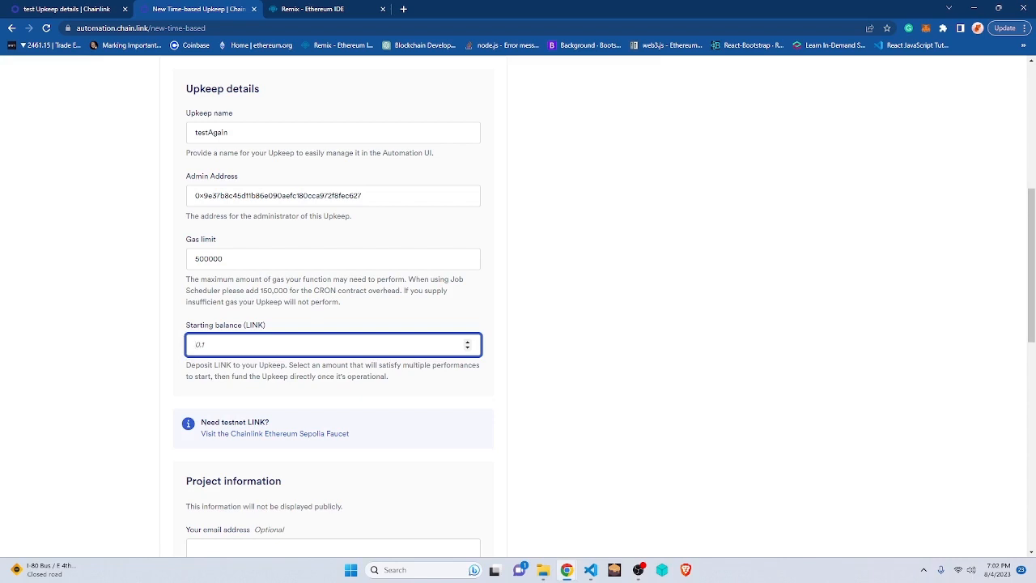
scroll(518, 324, down, 2)
scroll(518, 323, up, 5)
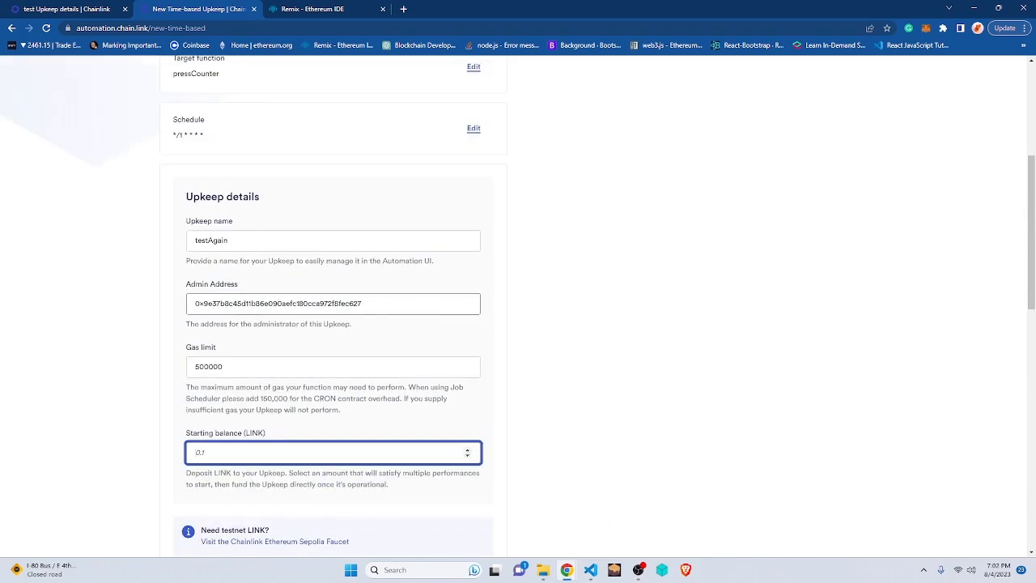
scroll(518, 324, up, 3)
scroll(518, 323, up, 2)
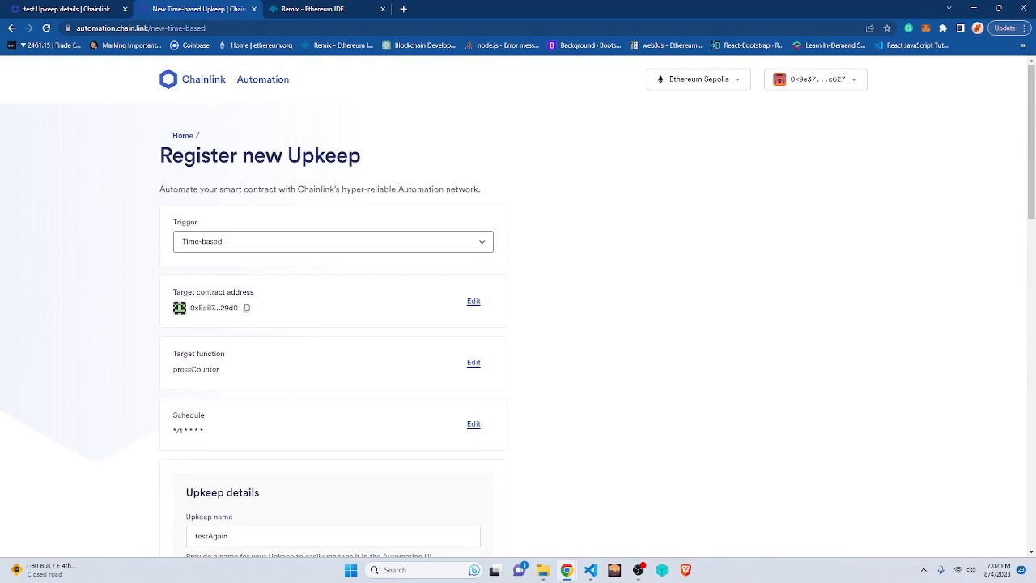
scroll(518, 323, down, 2)
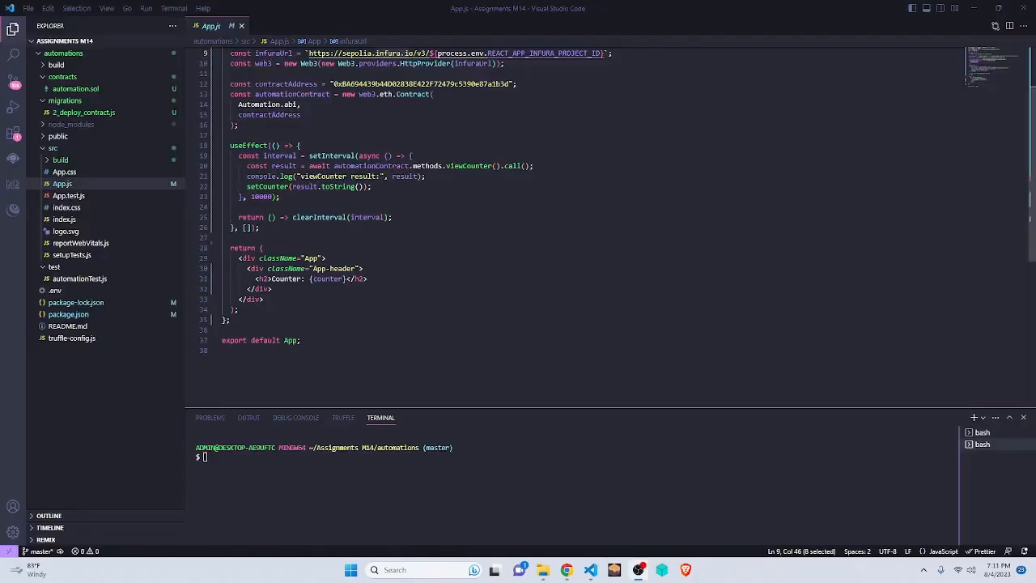
scroll(518, 227, up, 3)
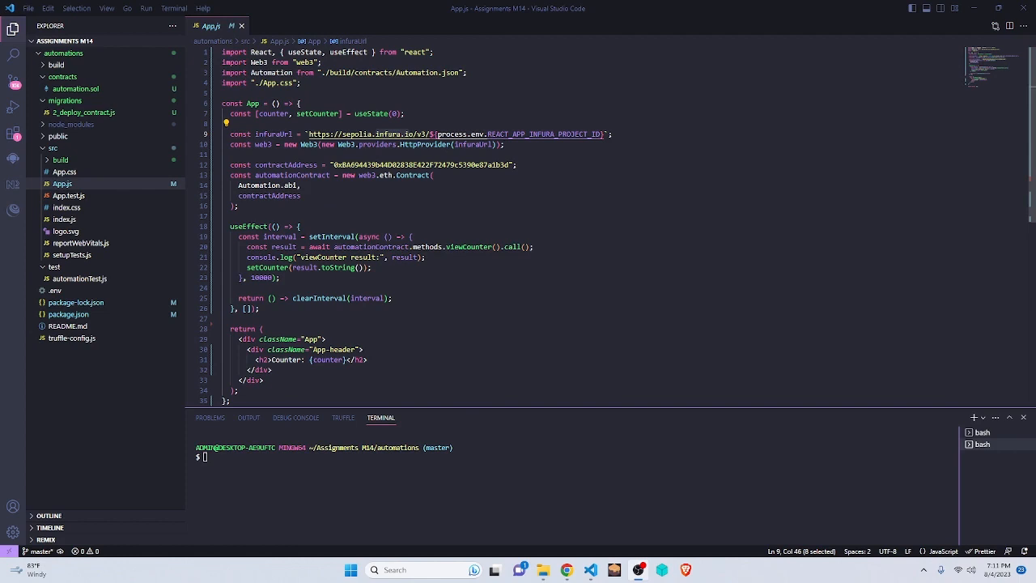
Check the contract address on line 12 of App.js and launch the dev server with 'npm run start'
click(283, 165)
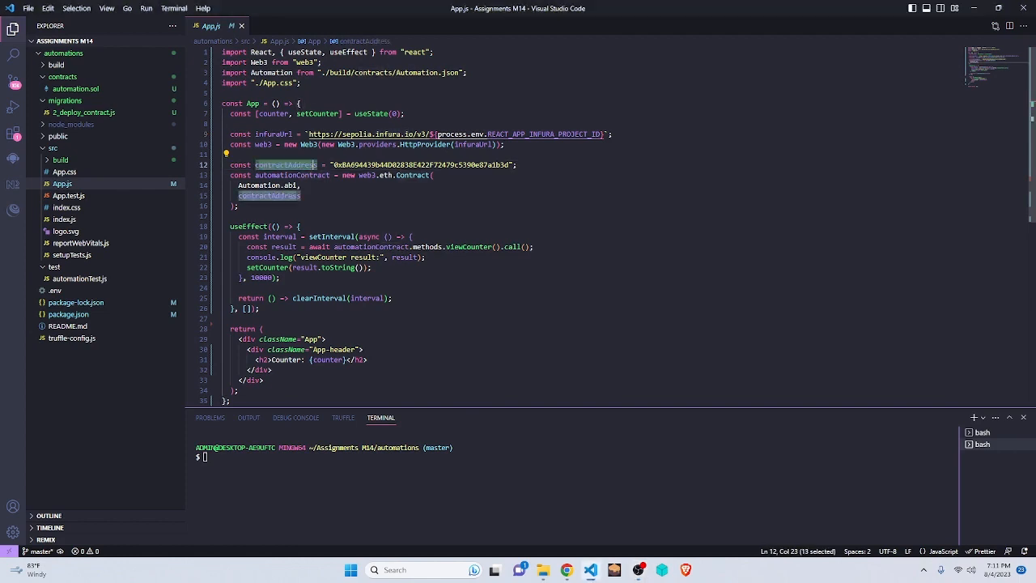
click(354, 164)
drag(353, 164, 508, 164)
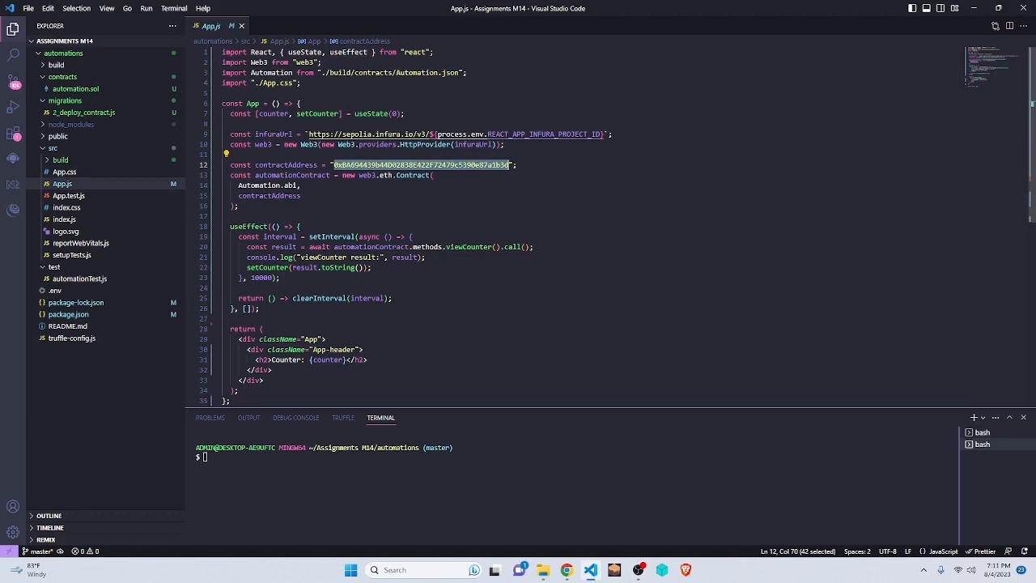
key(ctrl+grave)
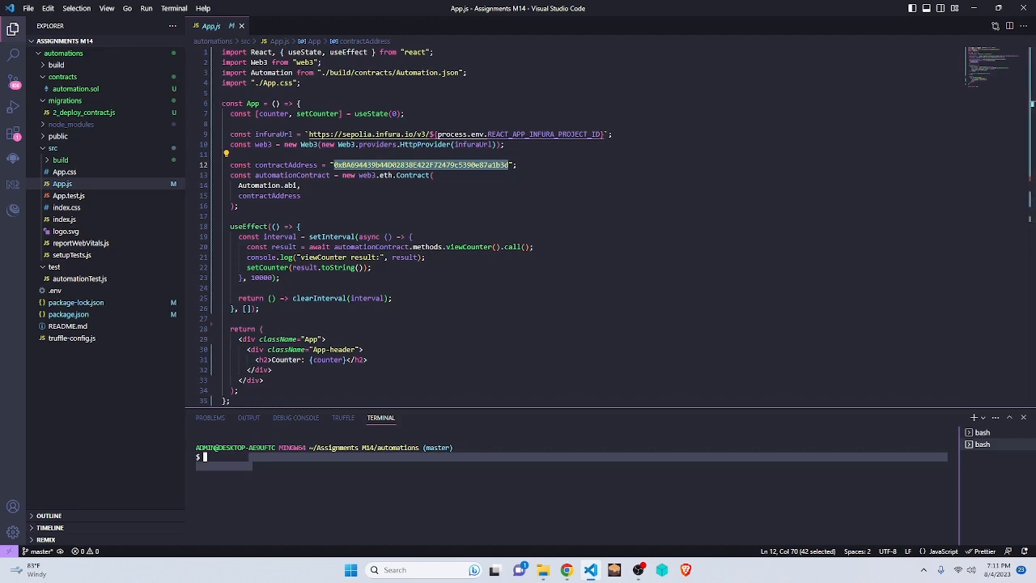
text(npm )
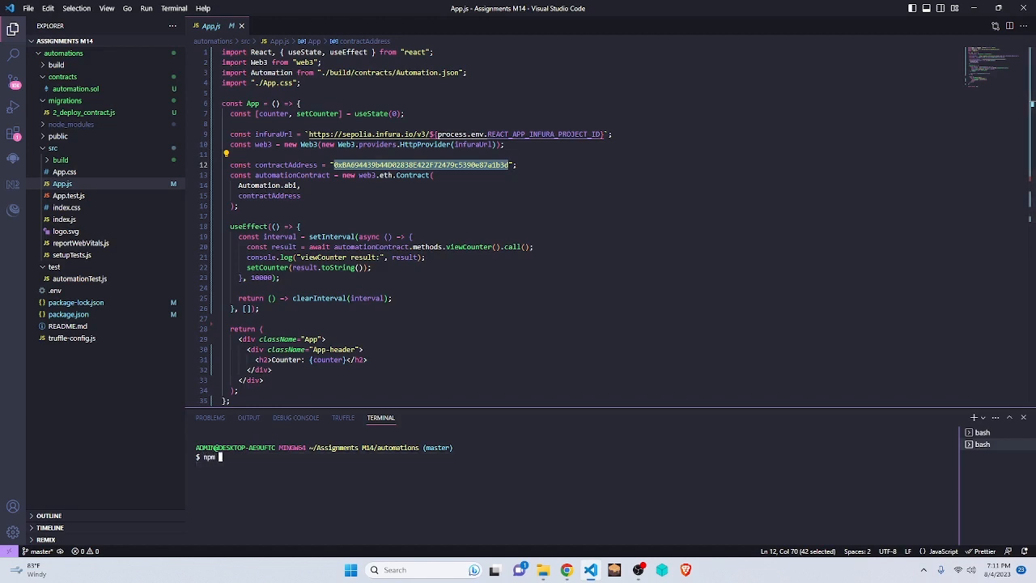
text(run start)
key(Return)
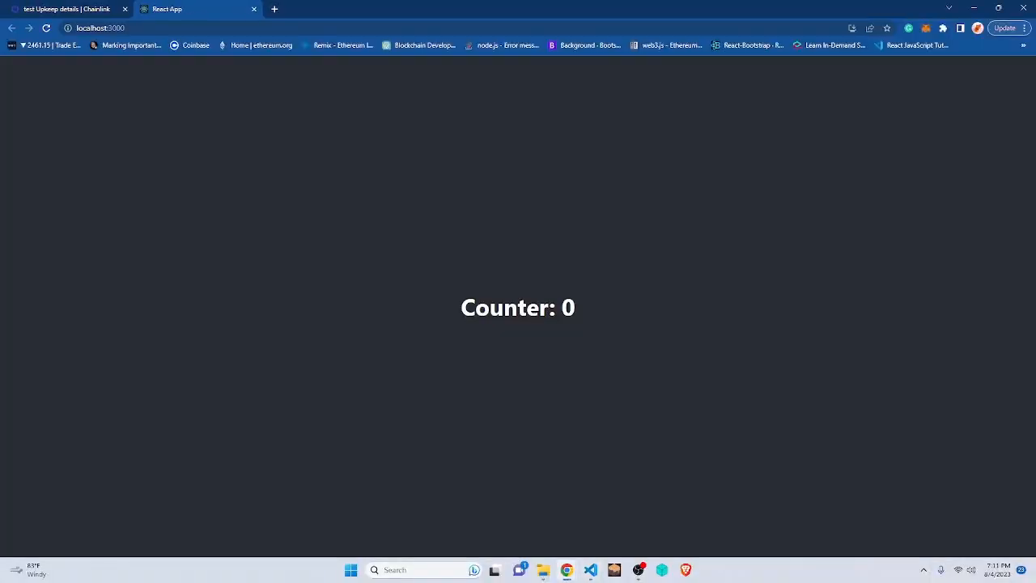
Open the developer tools on the counter page via Inspect and clear the Console
key(ctrl+1)
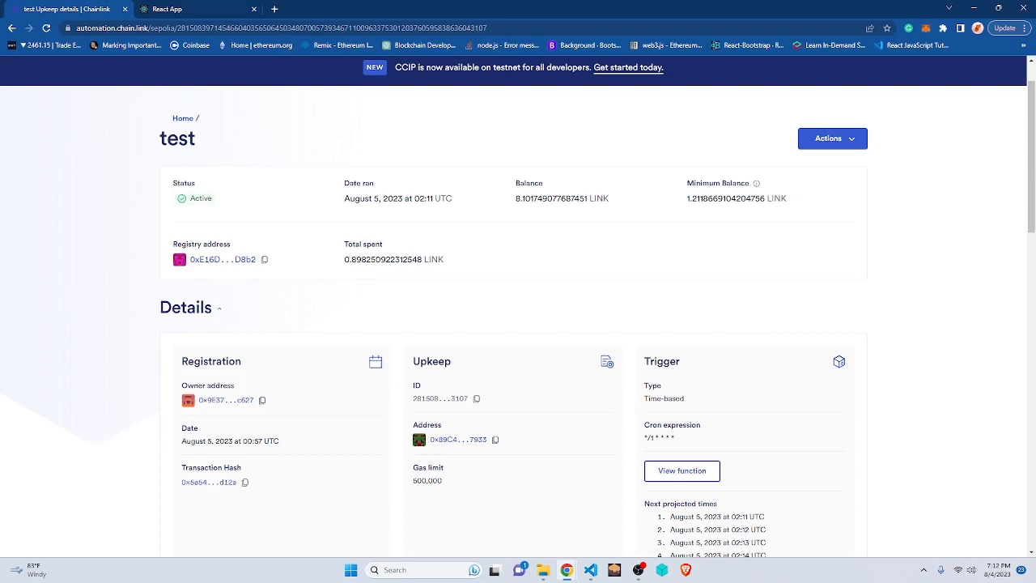
key(ctrl+2)
right_click(550, 255)
click(583, 442)
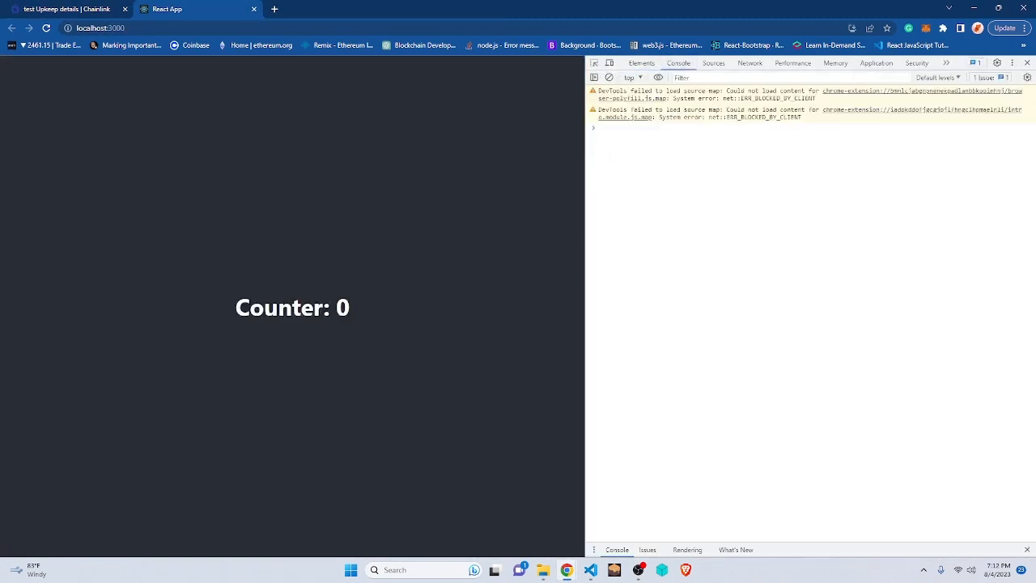
click(609, 77)
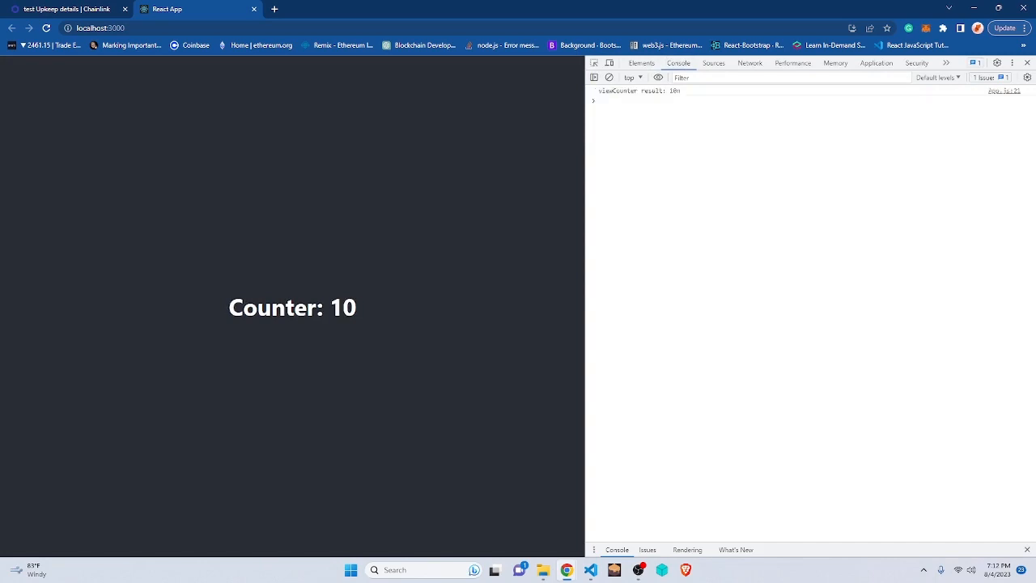
Reload the Chainlink upkeep History to see the new run, then return to the counter page showing 11
key(ctrl+Tab)
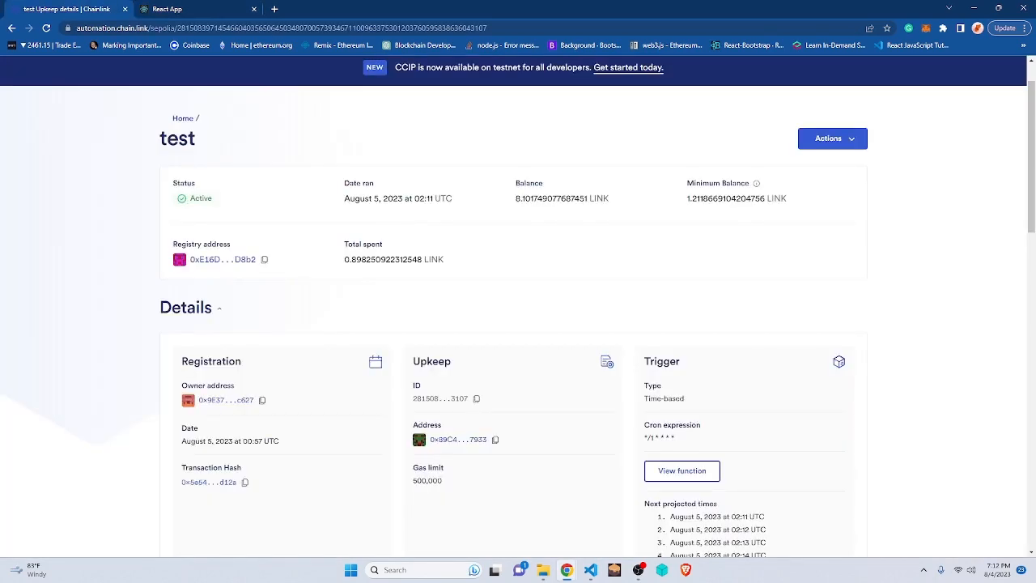
scroll(518, 323, down, 5)
scroll(518, 324, down, 5)
scroll(518, 324, down, 3)
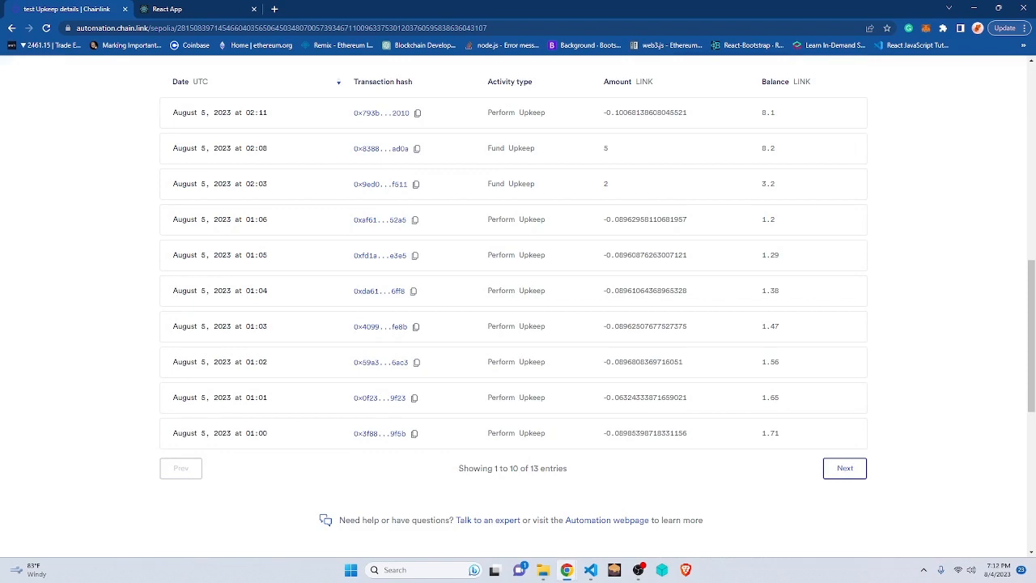
click(46, 27)
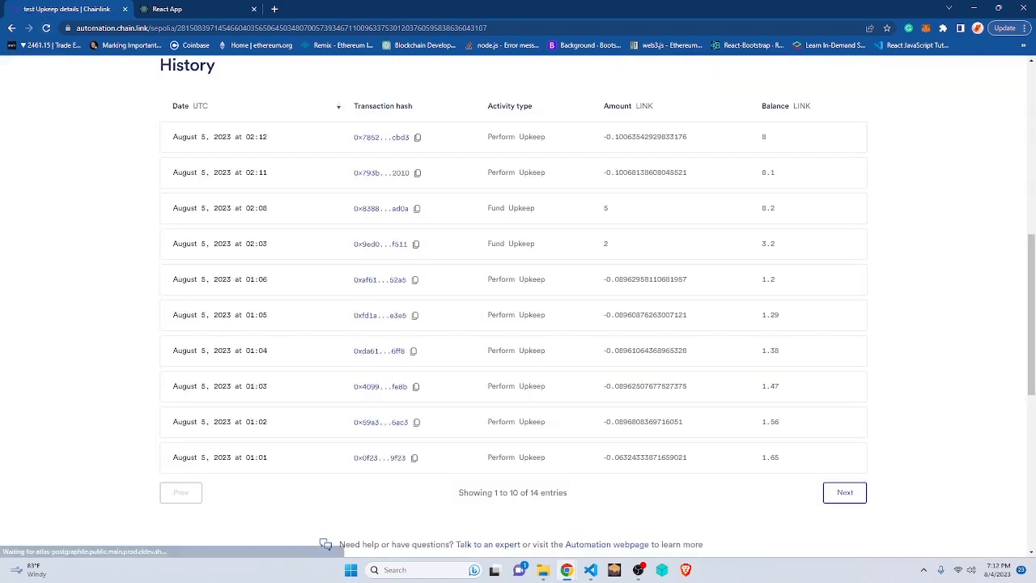
scroll(518, 323, up, 2)
key(ctrl+Tab)
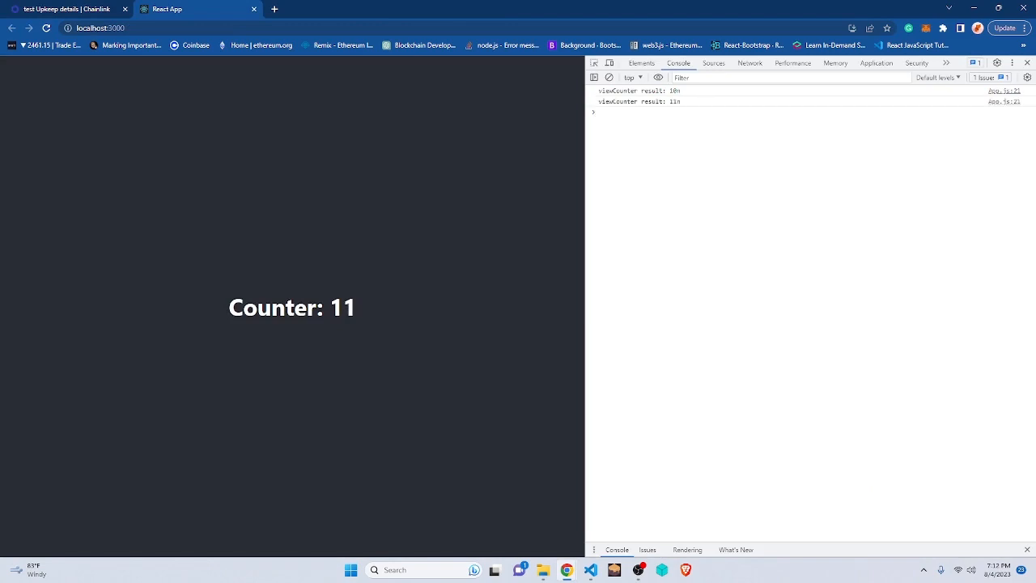
Alternate between the counter page at 11 and the refreshed upkeep History, noting its 14 entries
drag(357, 306, 228, 306)
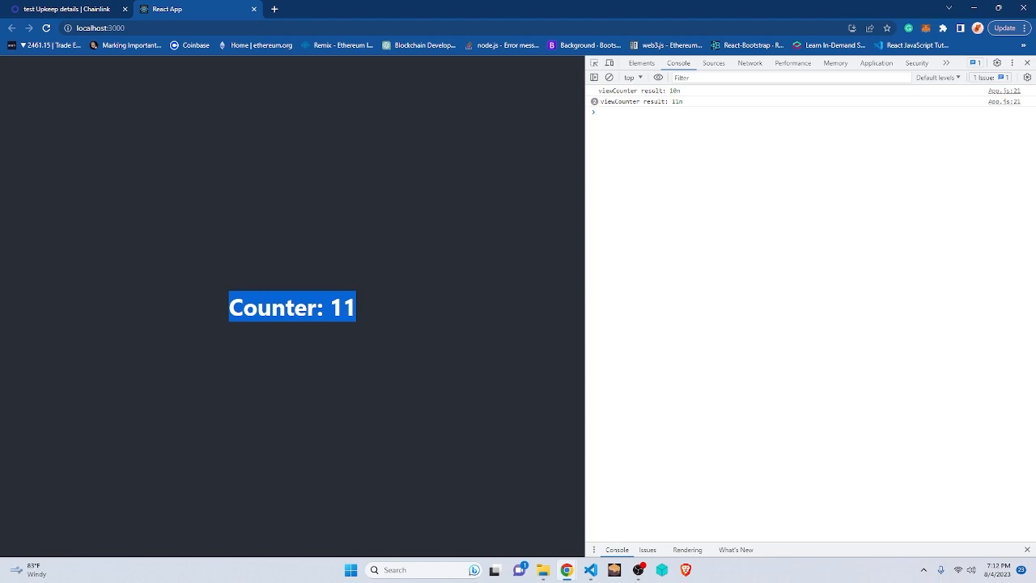
key(ctrl+shift+Tab)
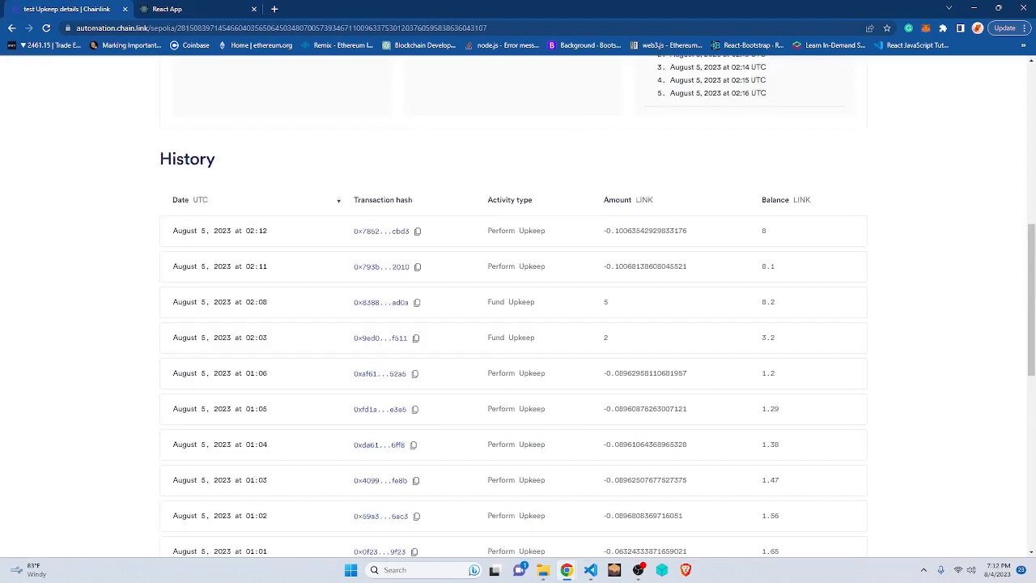
key(F5)
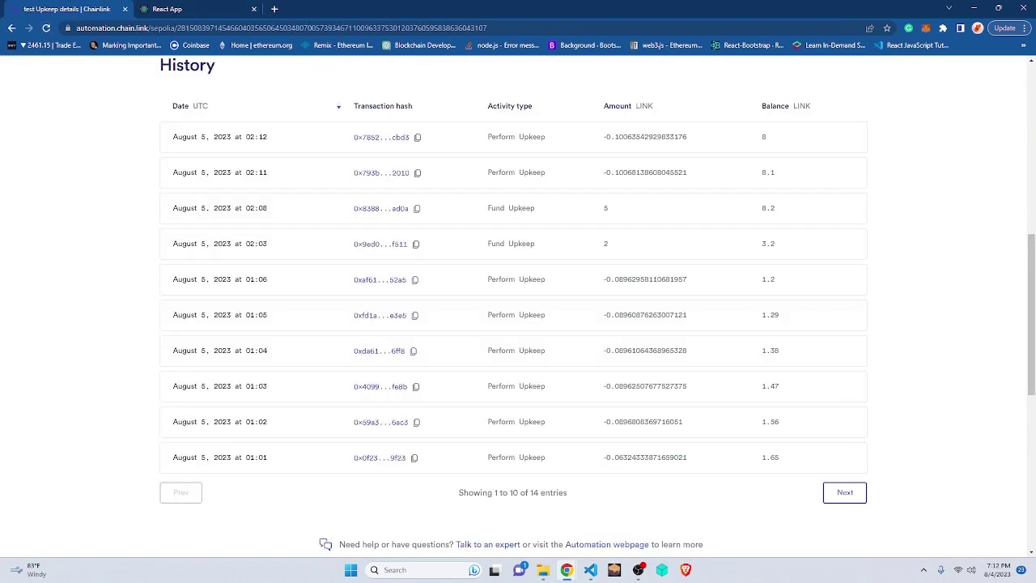
scroll(518, 323, down, 2)
drag(568, 385, 519, 385)
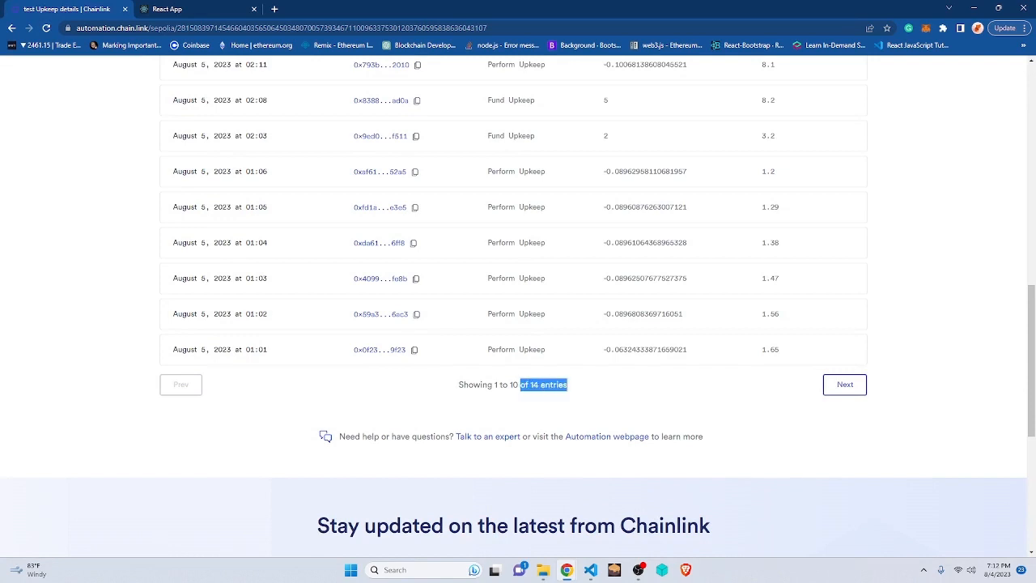
click(194, 9)
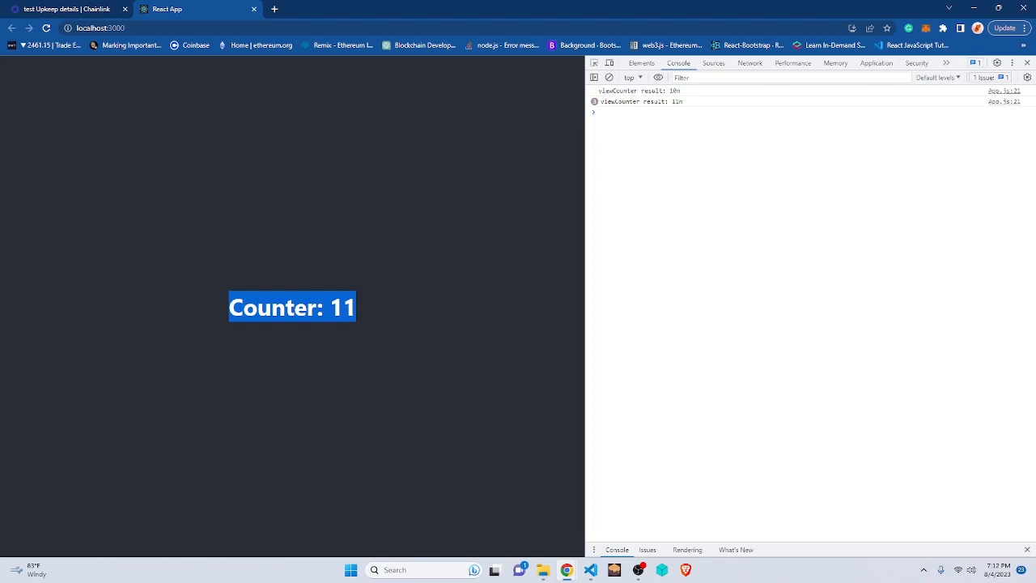
key(ctrl+Tab)
key(F5)
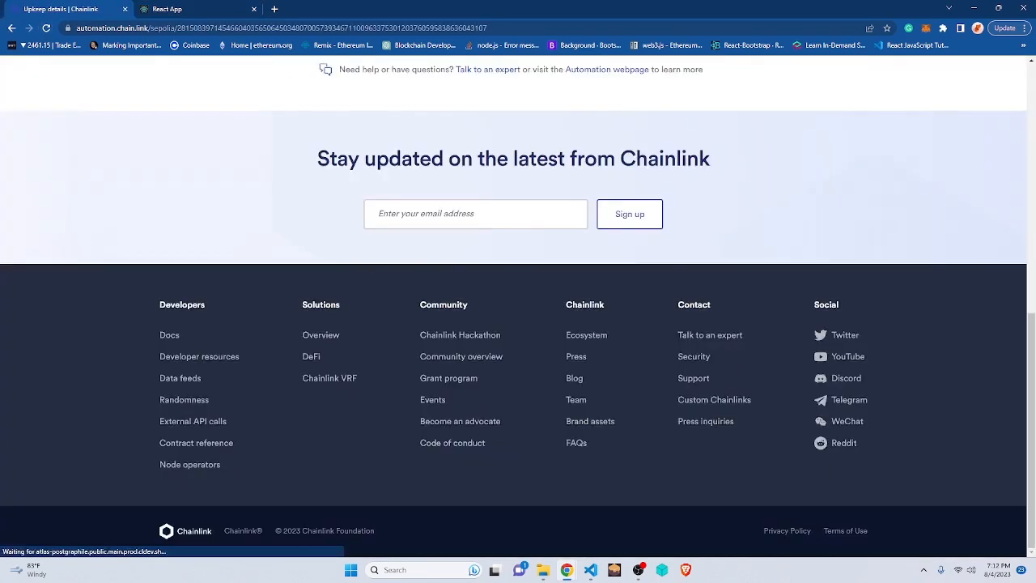
scroll(518, 324, down, 5)
scroll(518, 324, up, 3)
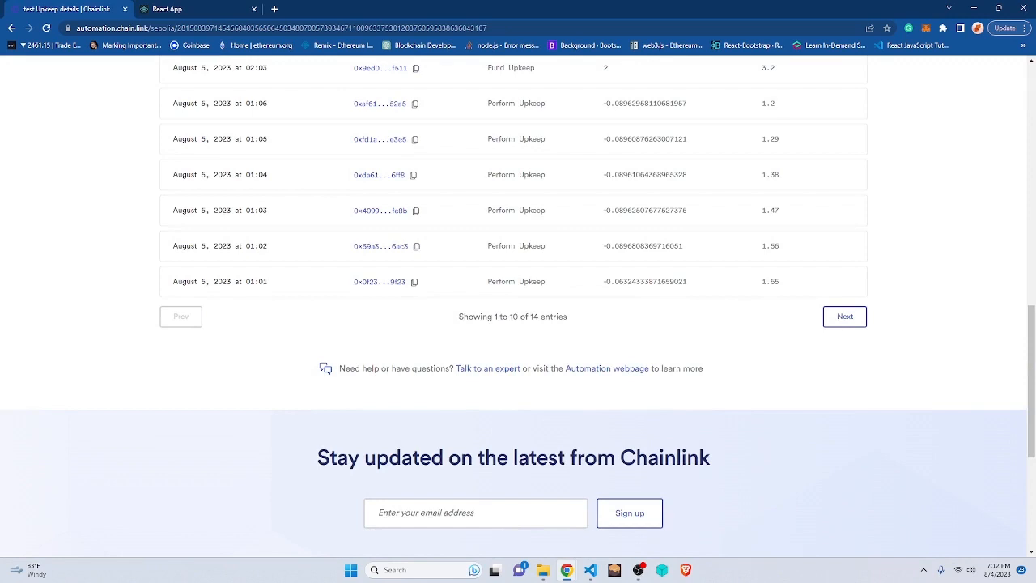
key(ctrl+Tab)
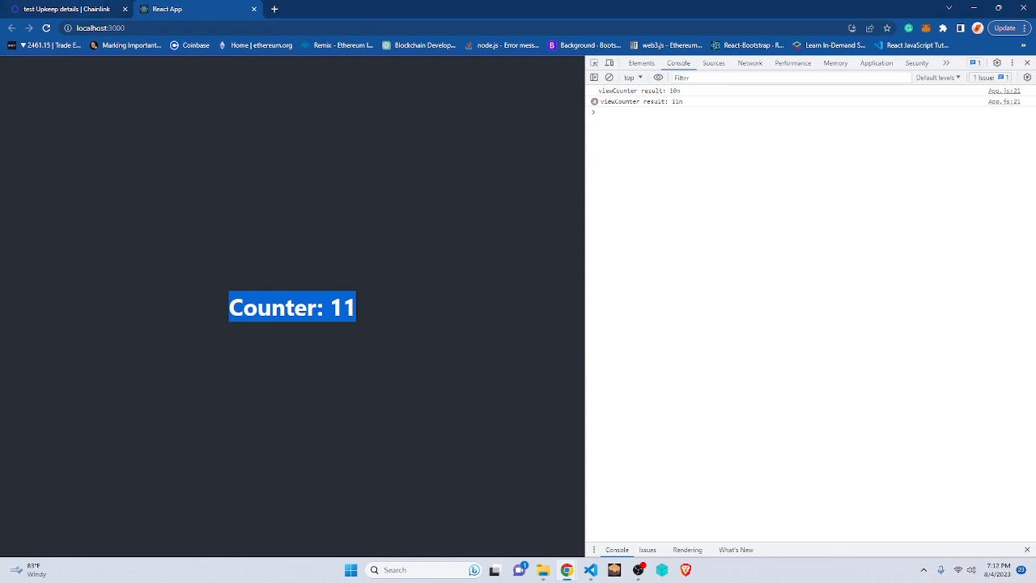
key(ctrl+Tab)
scroll(518, 324, down, 5)
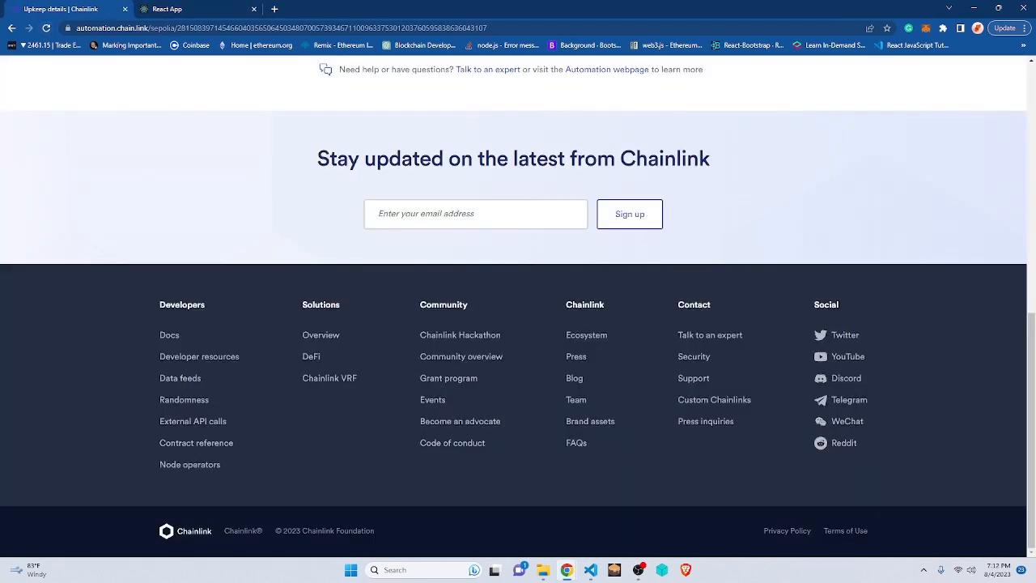
key(F5)
scroll(518, 324, down, 2)
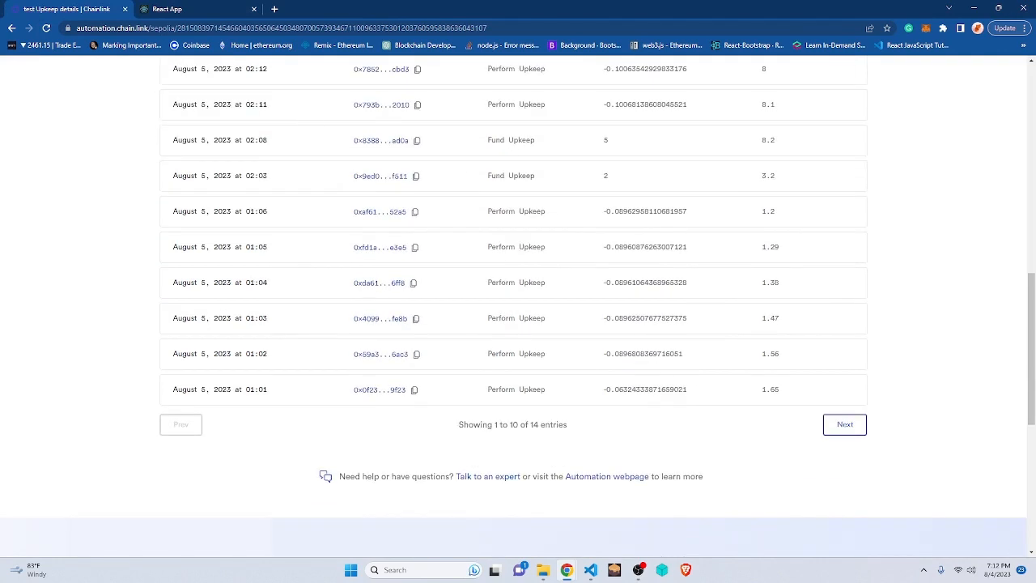
key(ctrl+Tab)
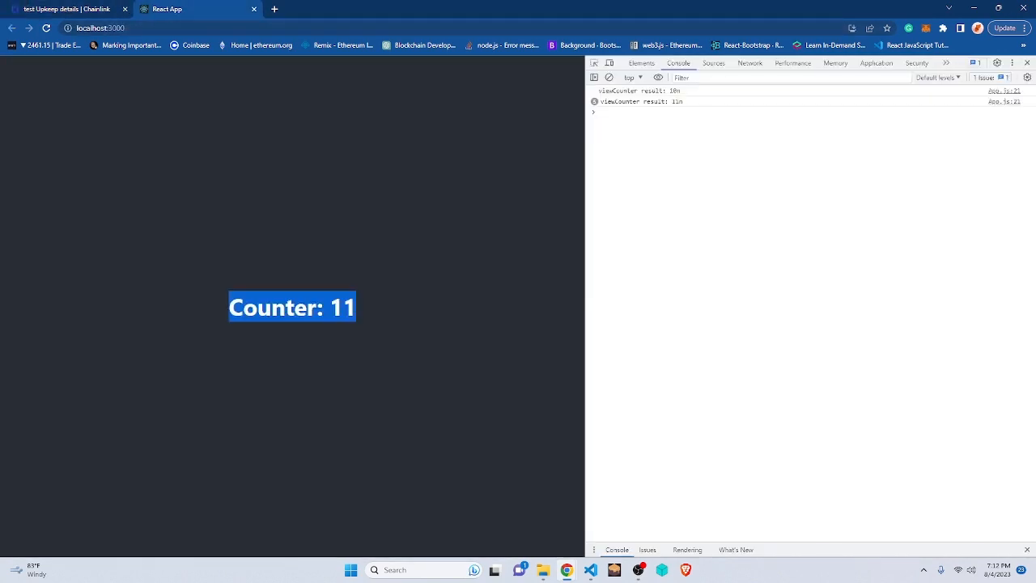
Keep refreshing the upkeep History until the counter page reads Counter: 12
key(ctrl+shift+Tab)
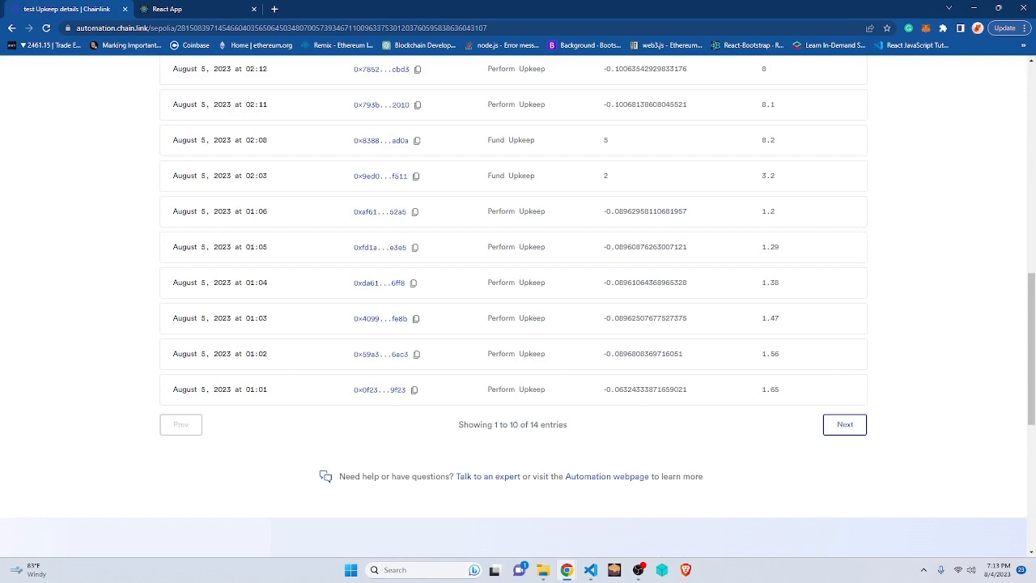
key(F5)
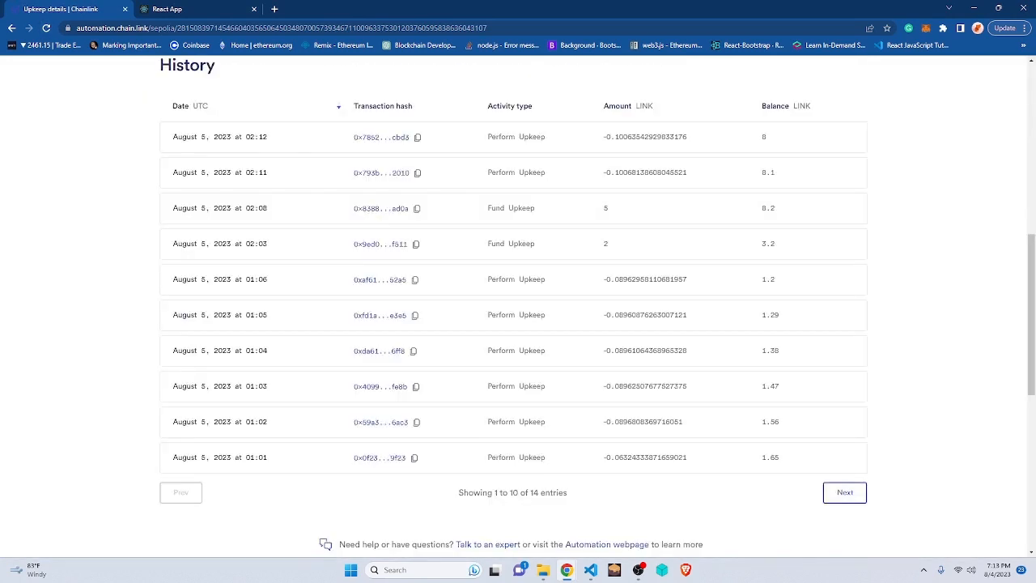
scroll(518, 323, down, 2)
key(ctrl+Tab)
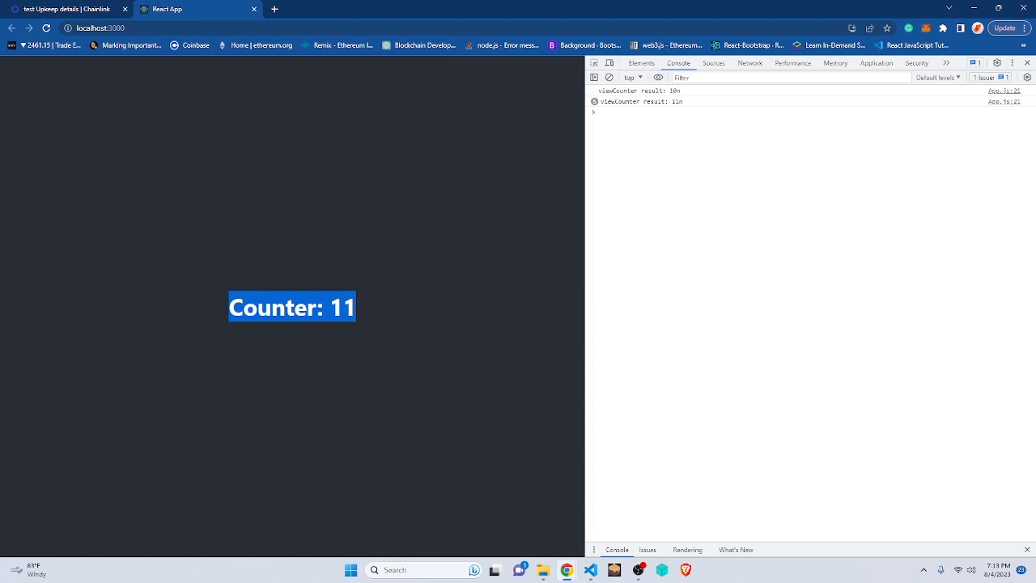
key(ctrl+Tab)
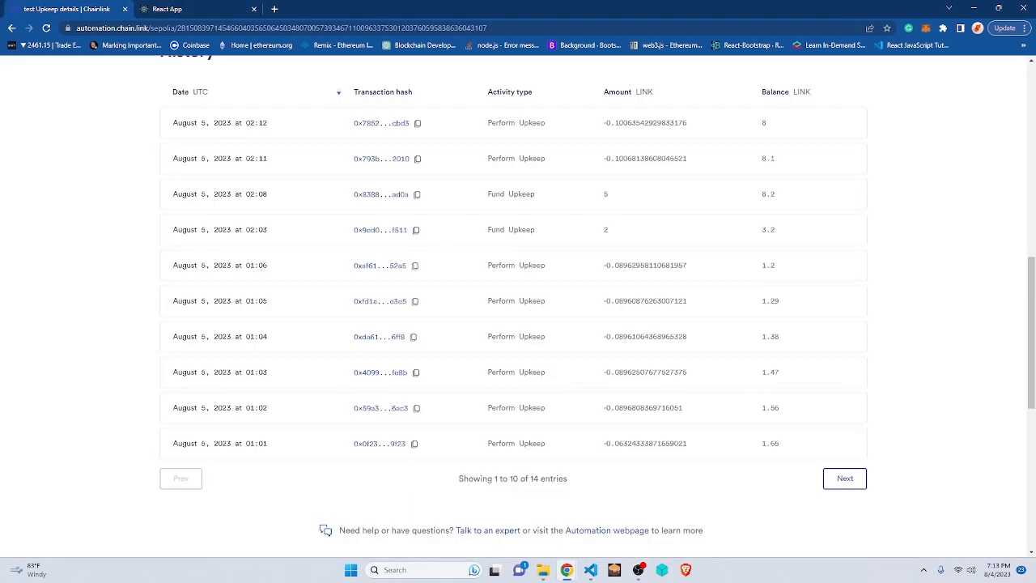
scroll(518, 324, down, 8)
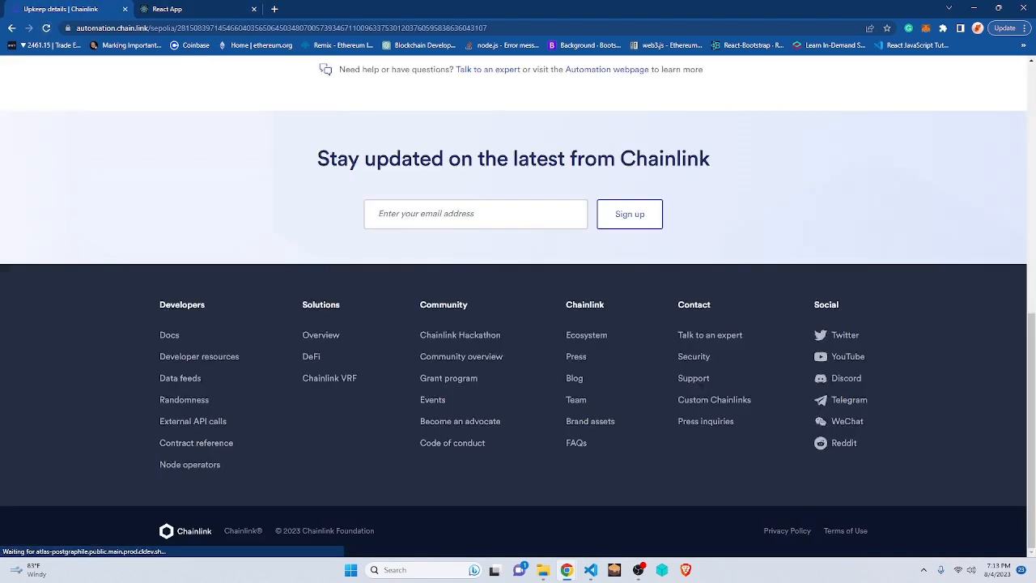
scroll(518, 324, up, 8)
scroll(518, 324, down, 3)
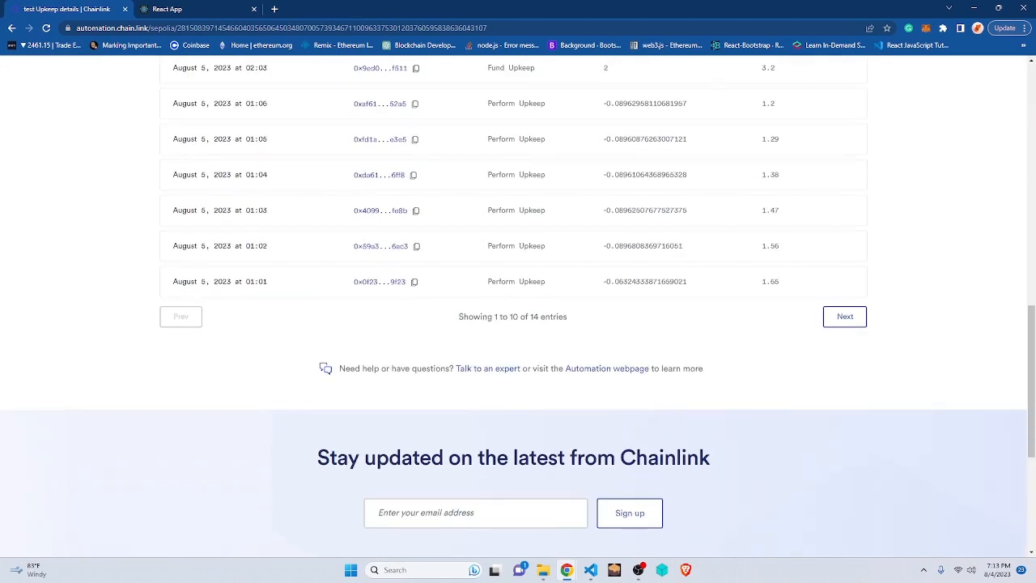
key(ctrl+Tab)
click(291, 405)
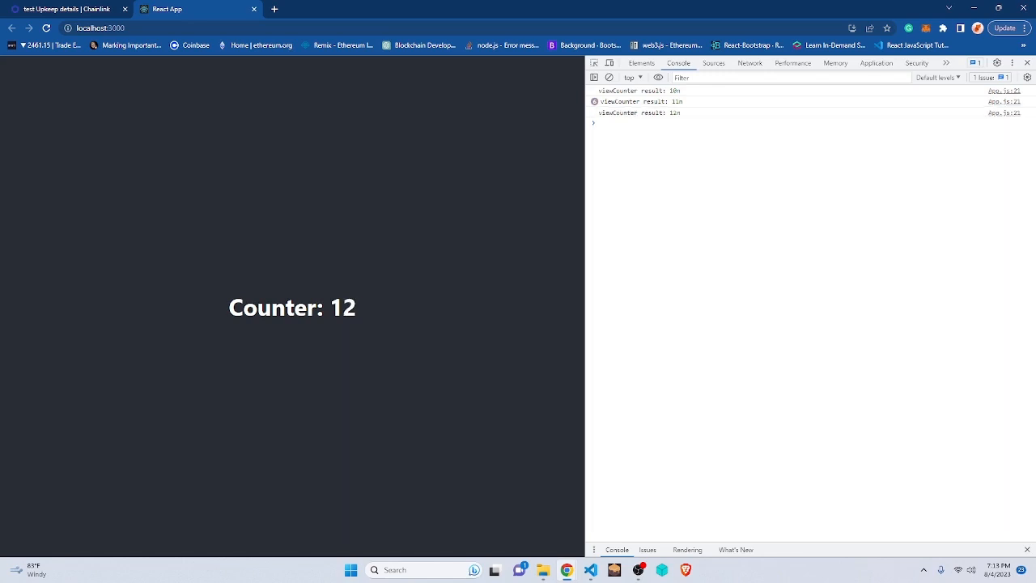
key(ctrl+a)
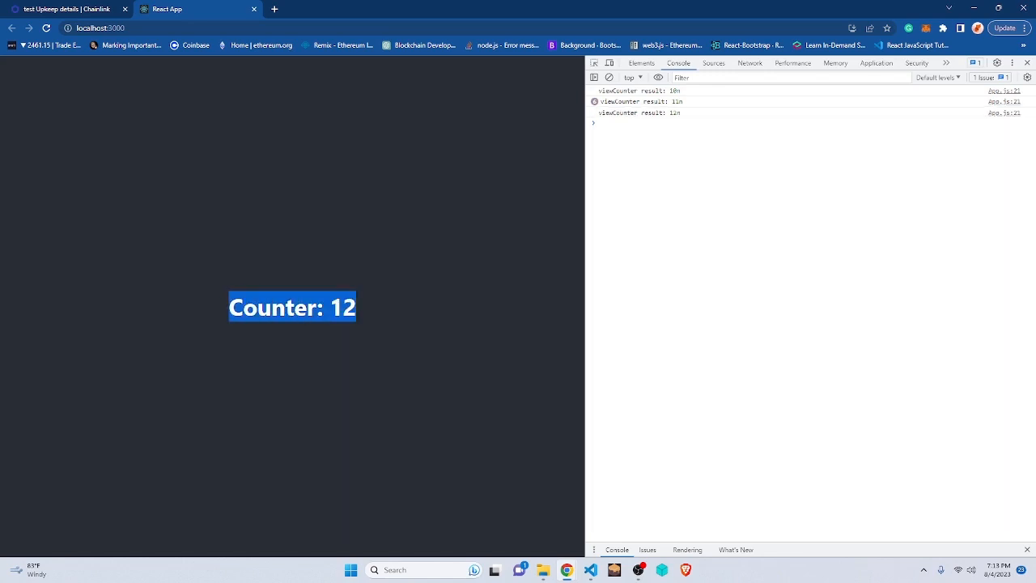
click(292, 404)
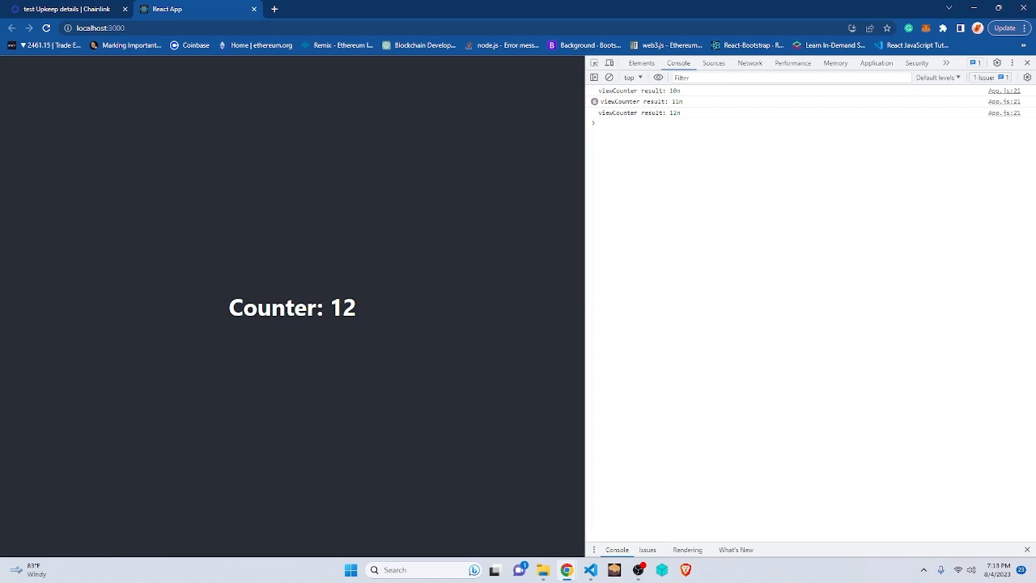